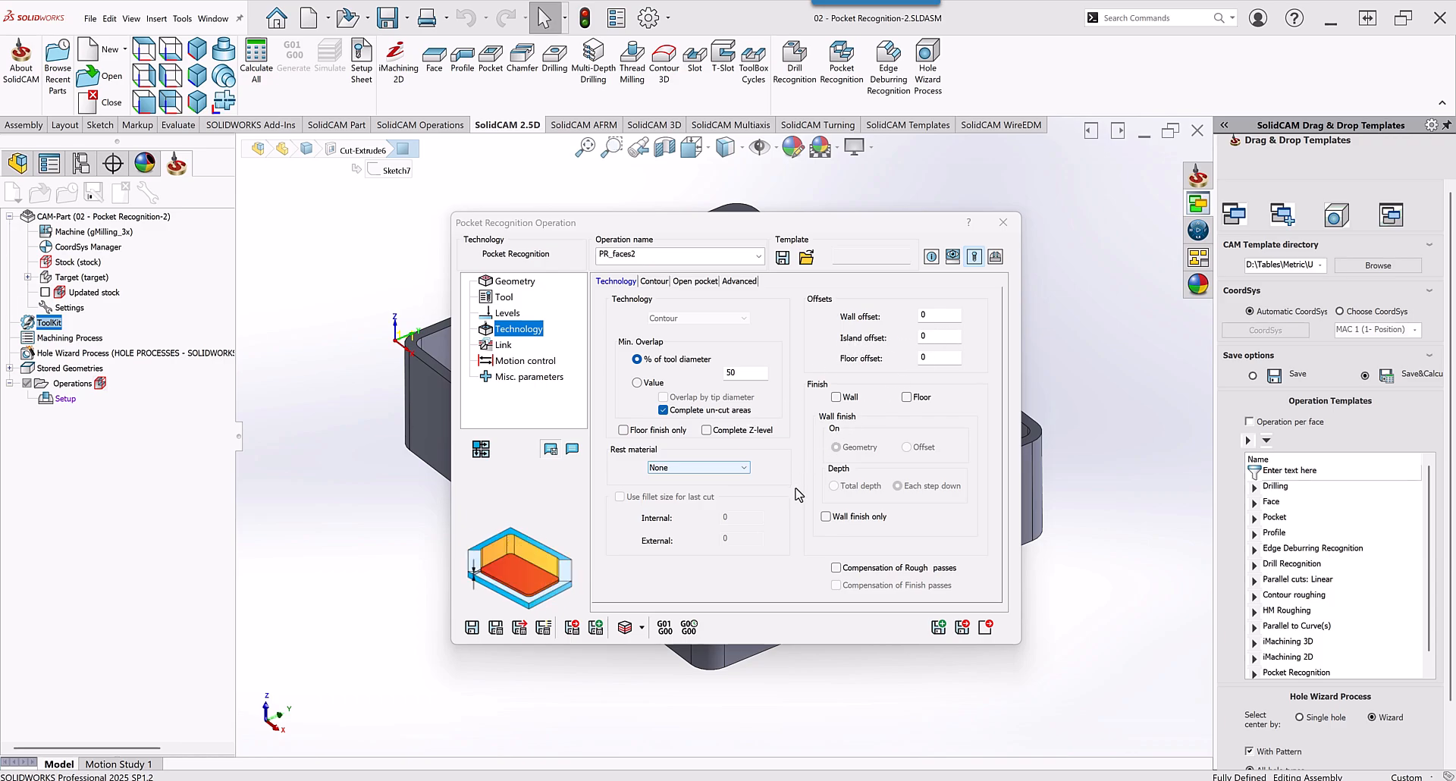
# Set both the lead in and the lead out of the PR_faces2 pocket recognition operation to Arc.
pyautogui.click(503, 297)
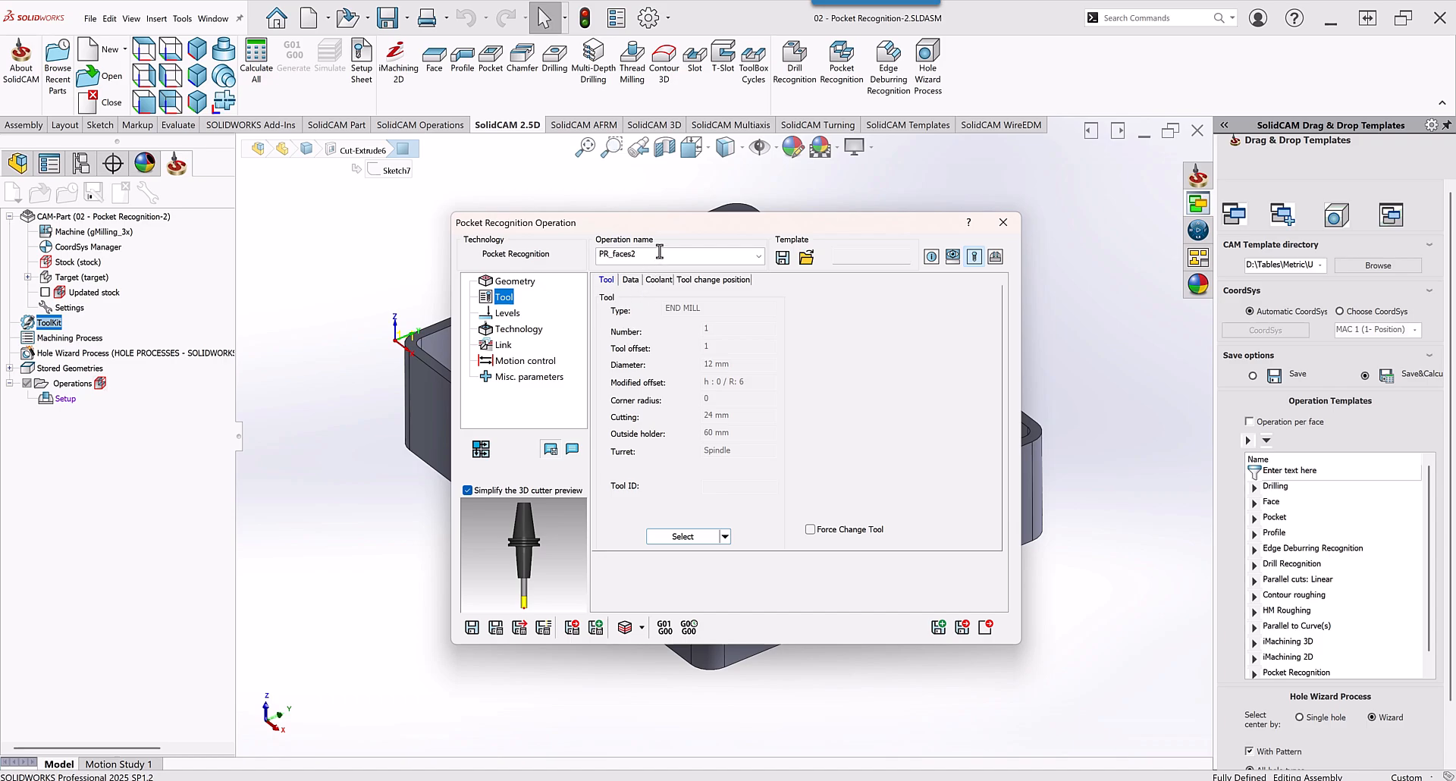
pyautogui.moveTo(671, 230); pyautogui.dragTo(630, 446)
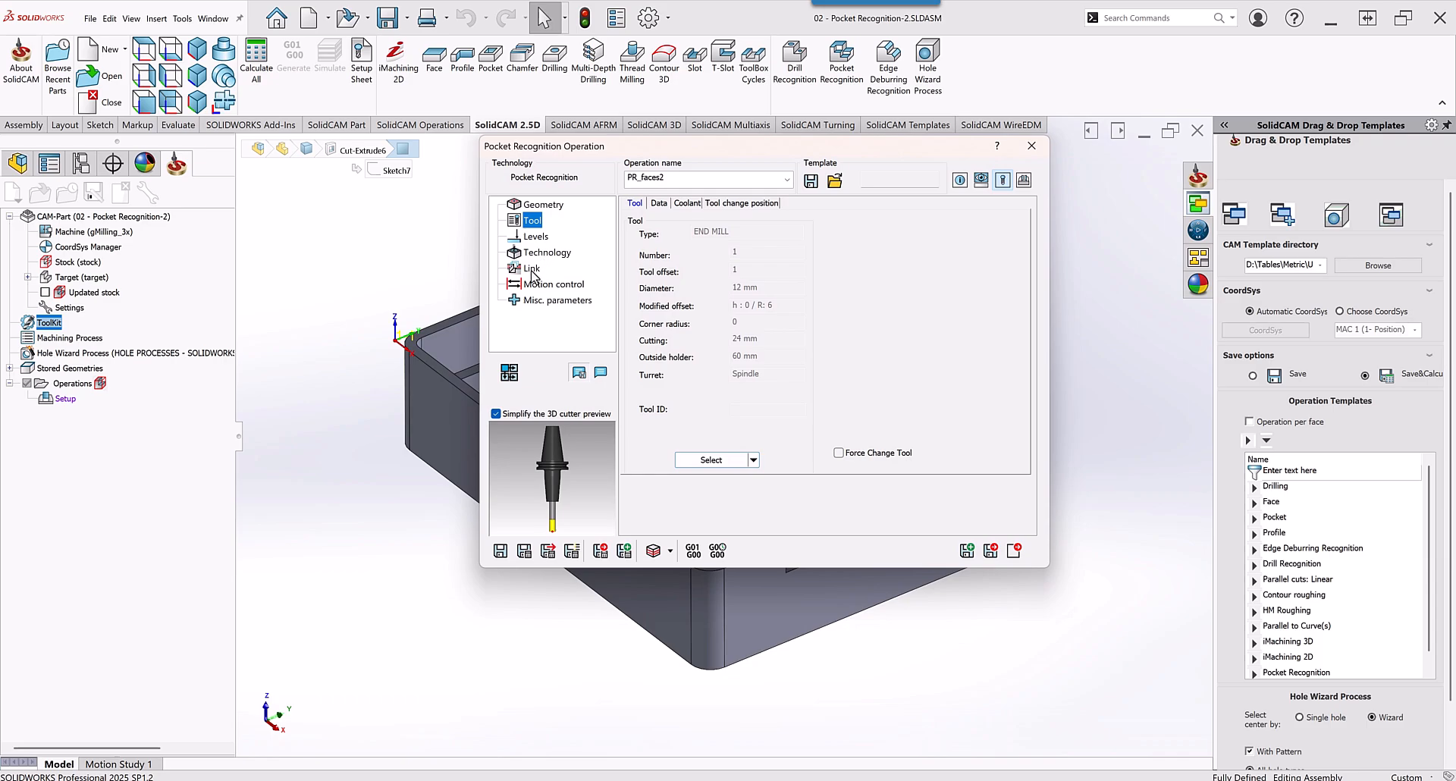
pyautogui.click(531, 270)
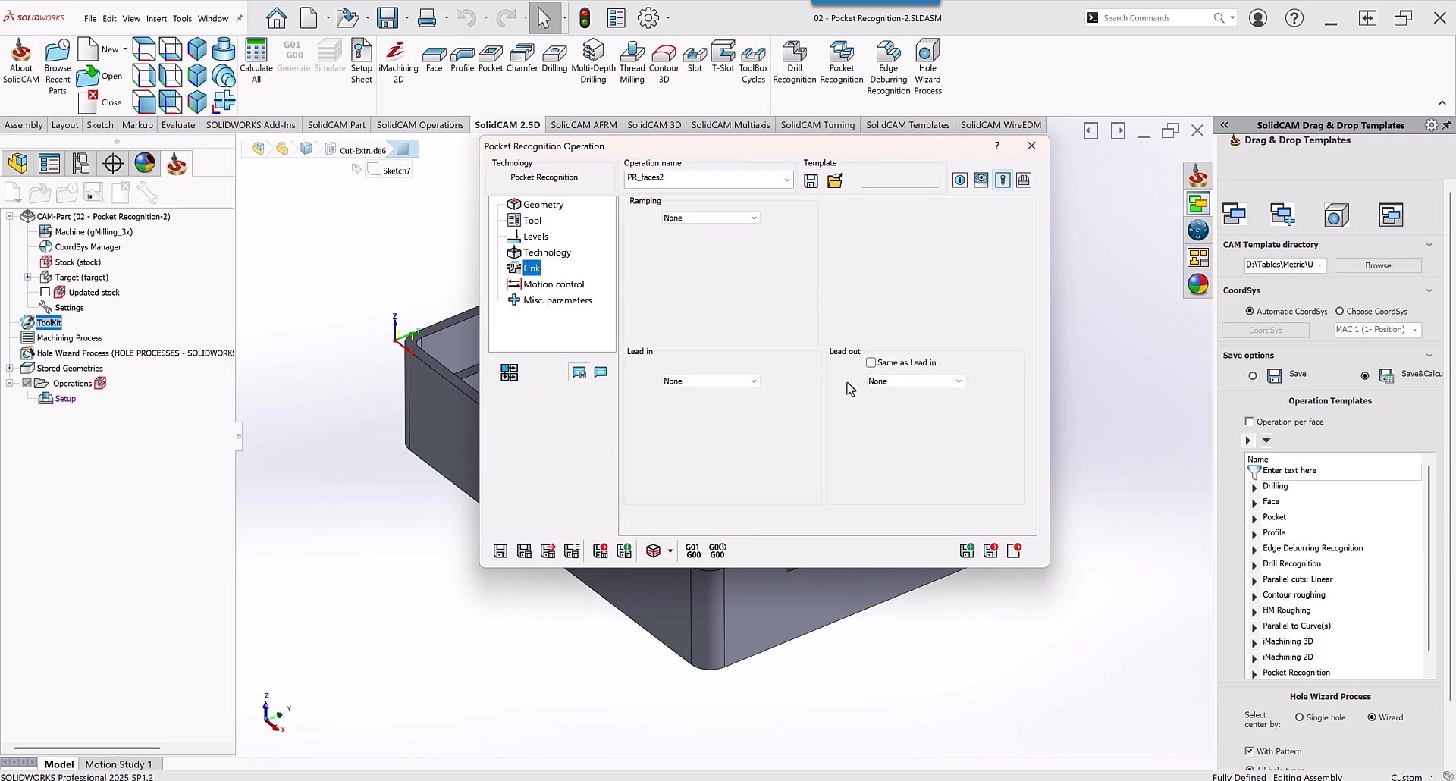
pyautogui.click(751, 381)
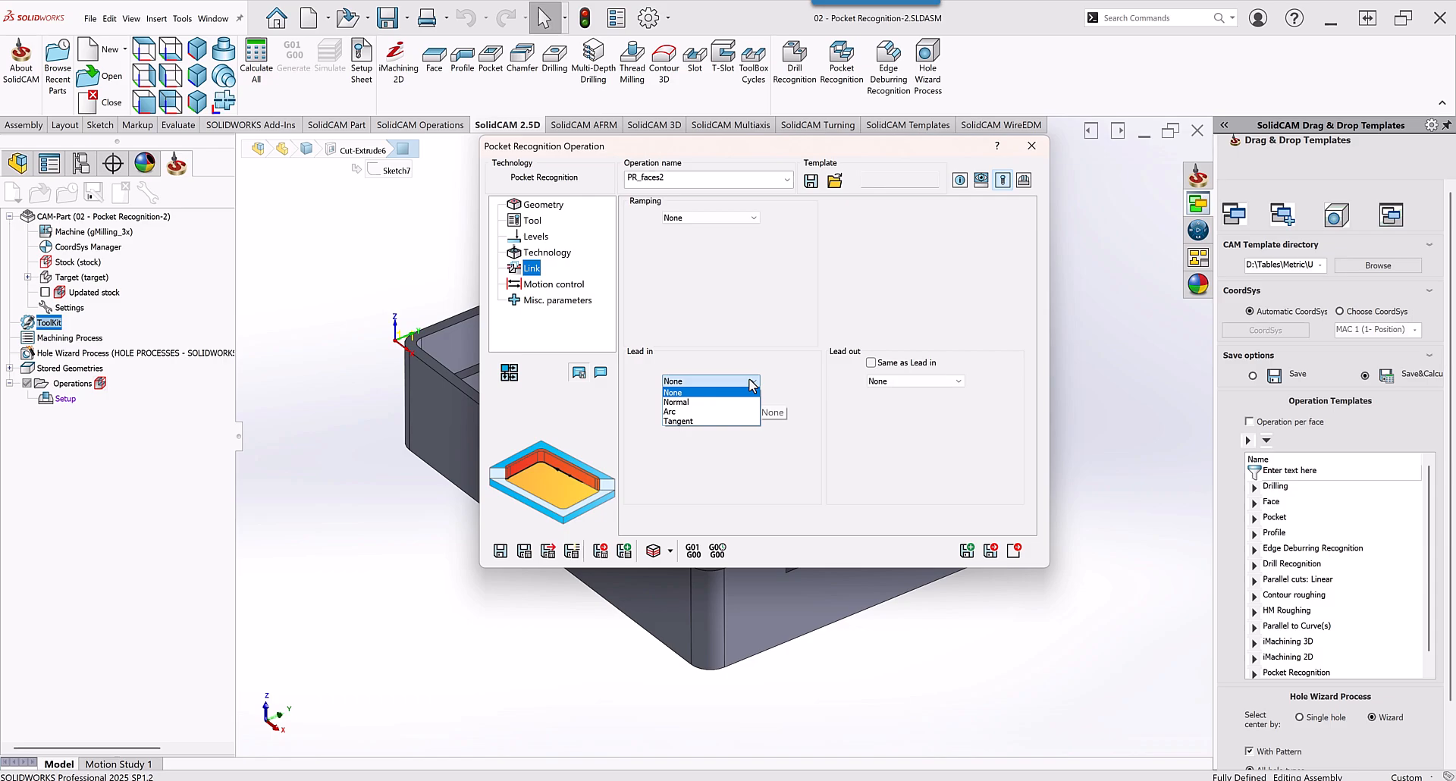
pyautogui.click(682, 411)
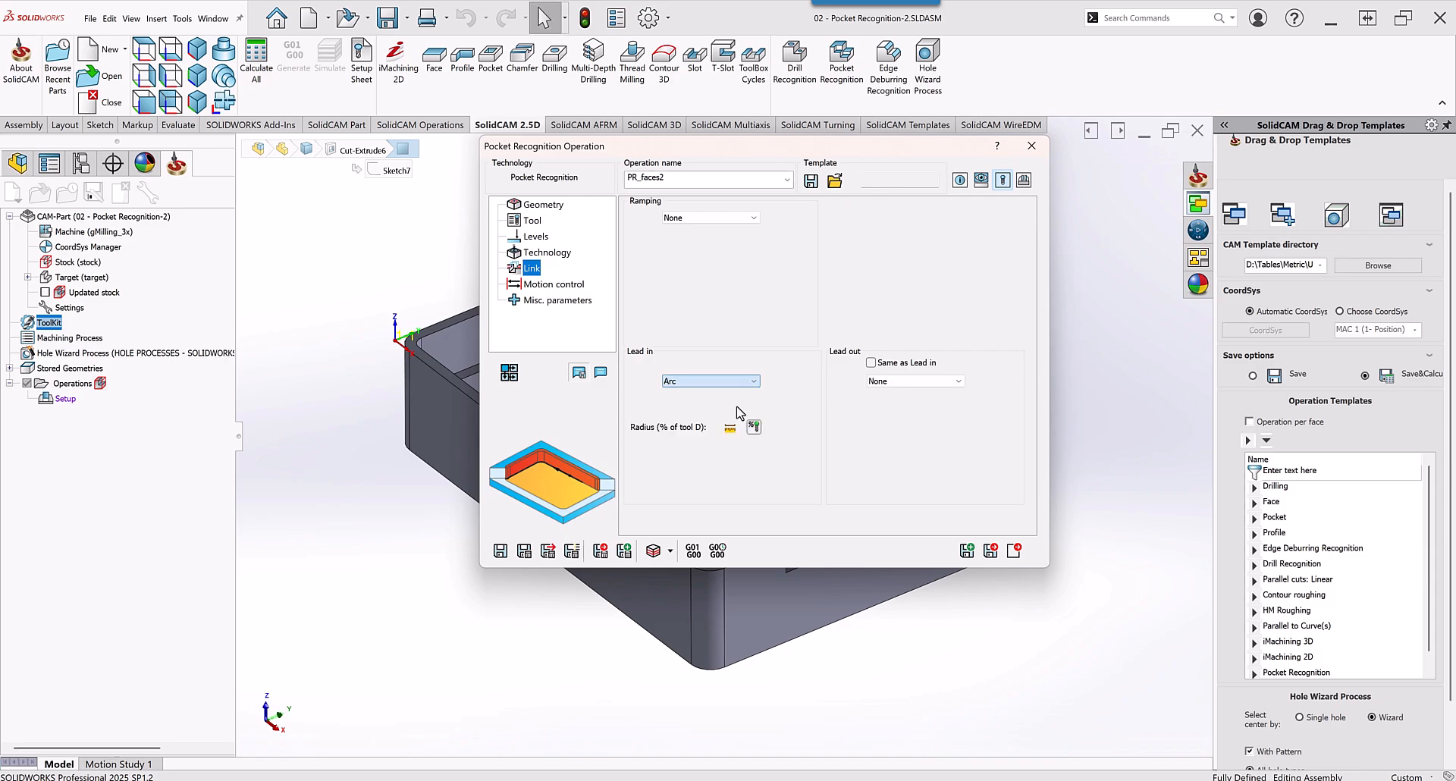
pyautogui.click(894, 383)
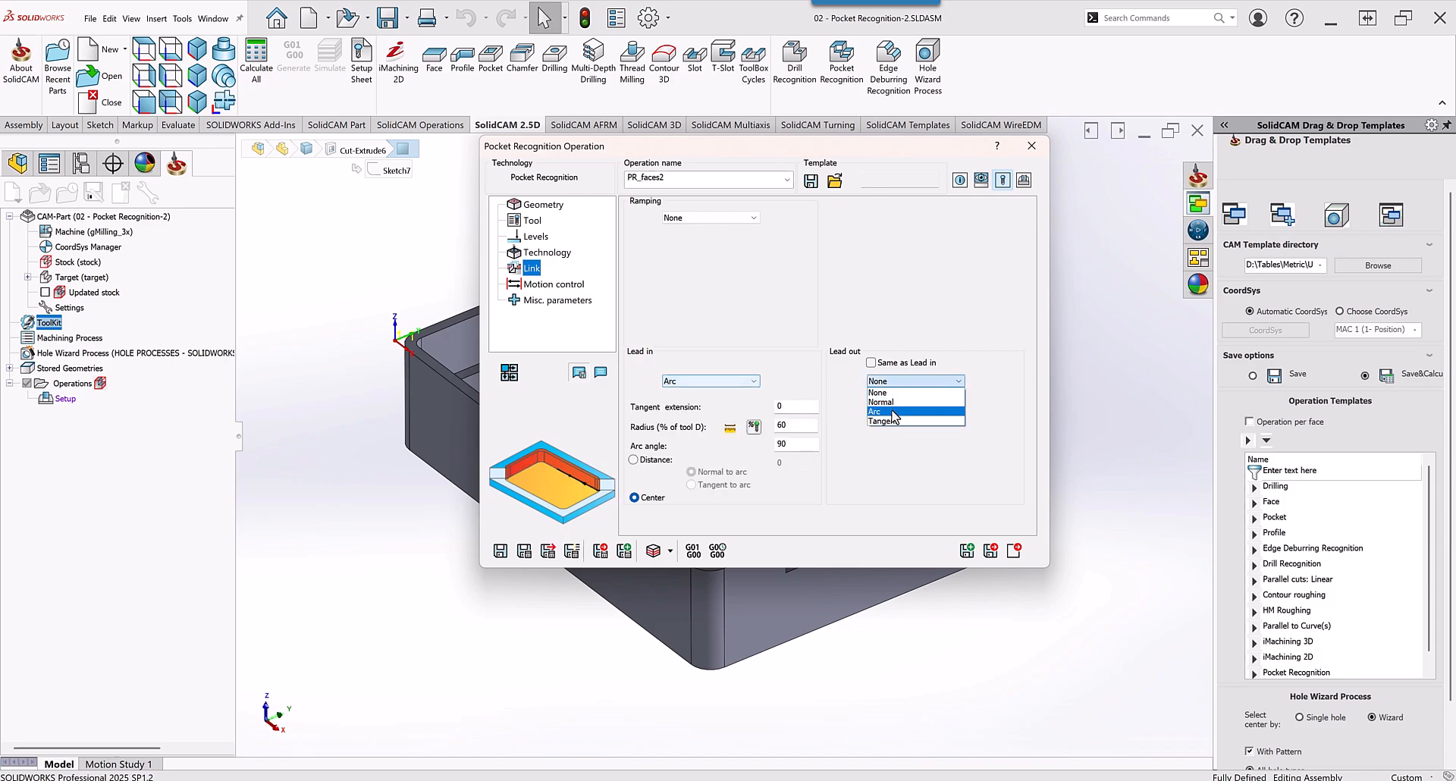
pyautogui.click(880, 411)
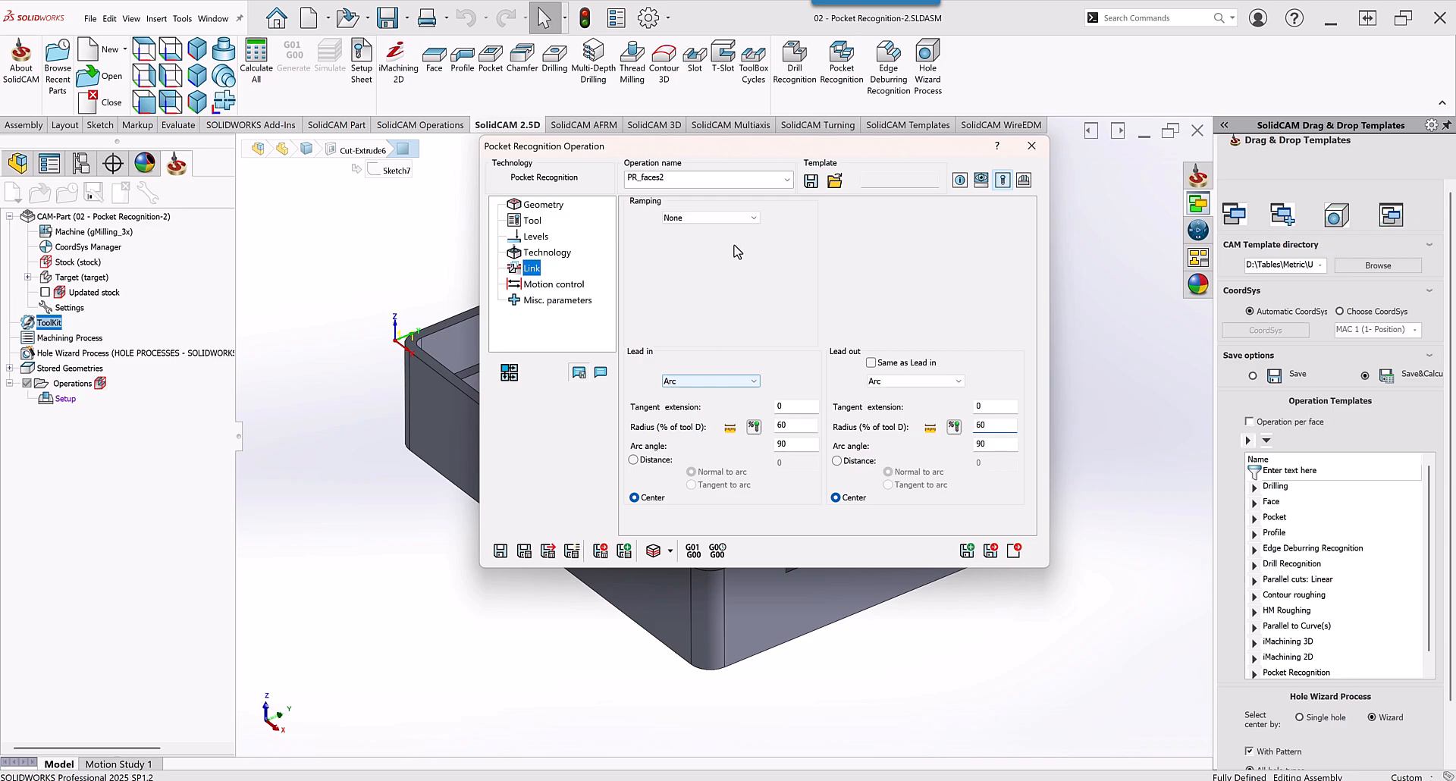
# Set the operation's ramping to Helical, then save and calculate it.
pyautogui.click(754, 219)
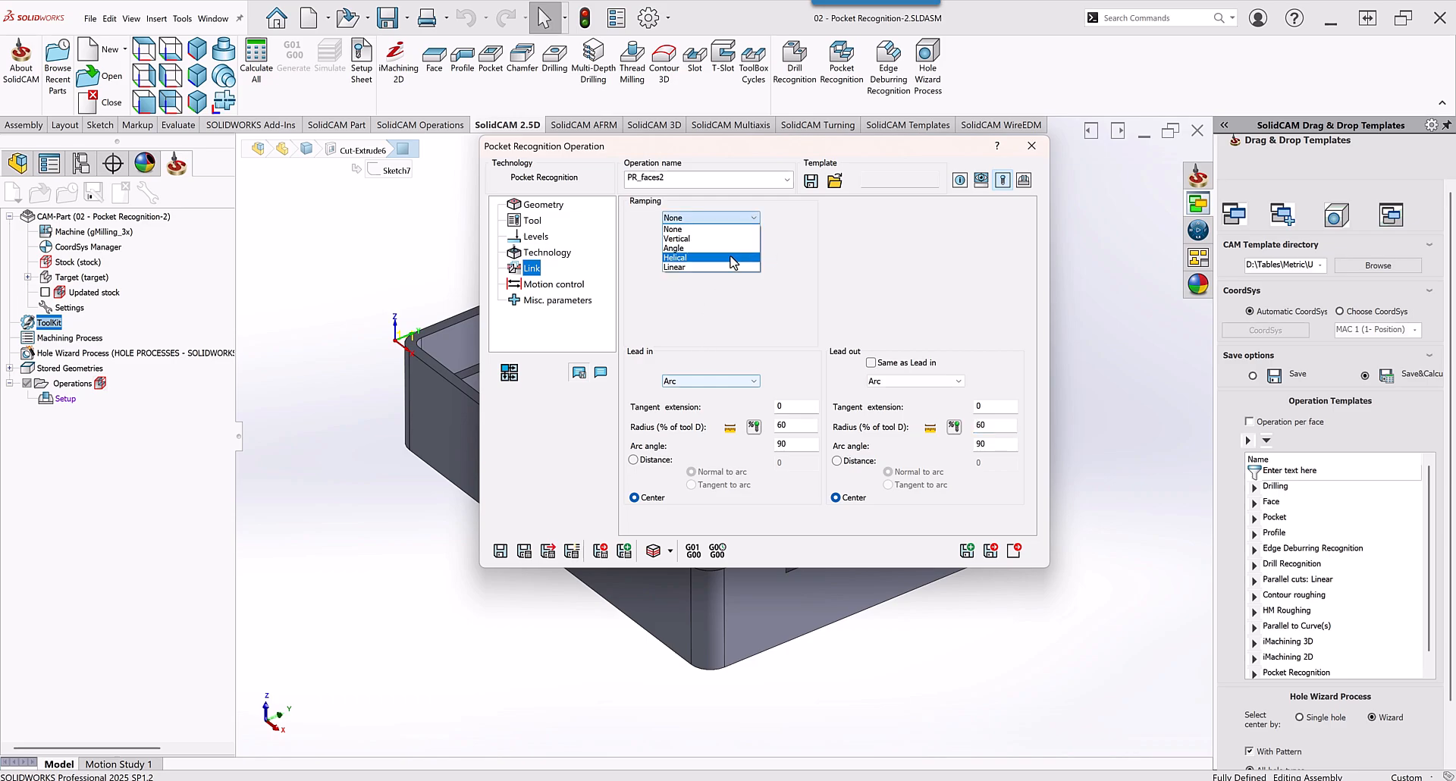
pyautogui.click(734, 259)
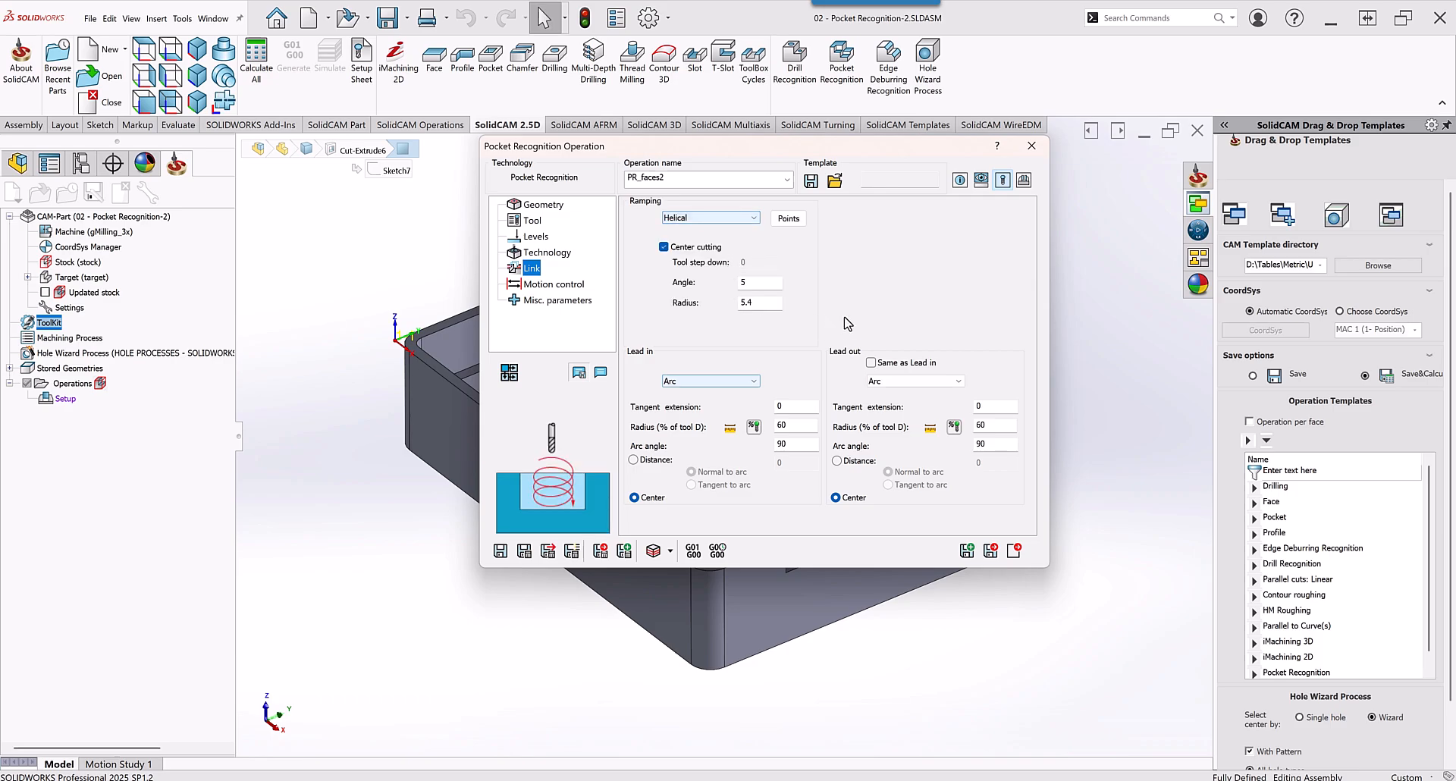
pyautogui.click(523, 551)
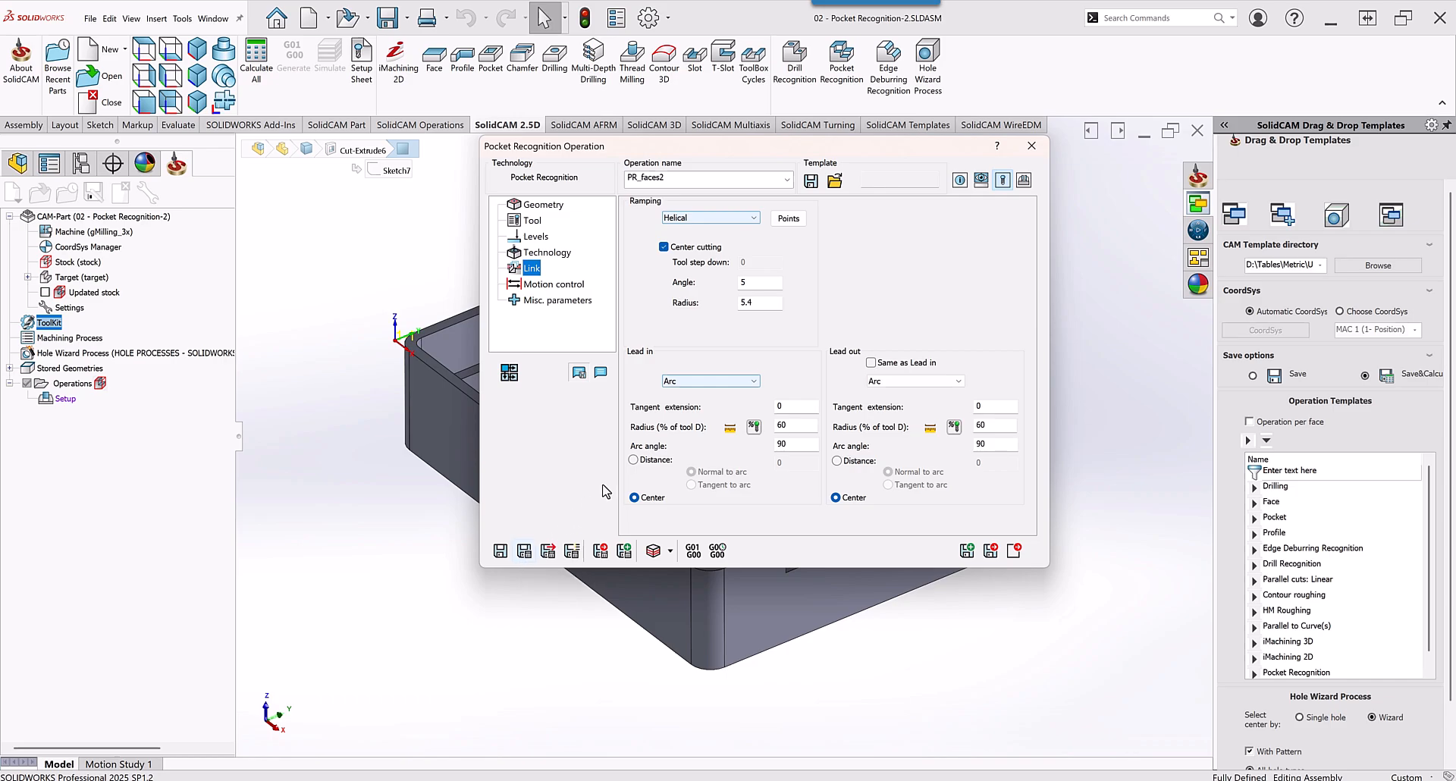
# Simulate the calculated pocket operation in Host CAD mode and examine its toolpath and helical entries.
pyautogui.click(653, 548)
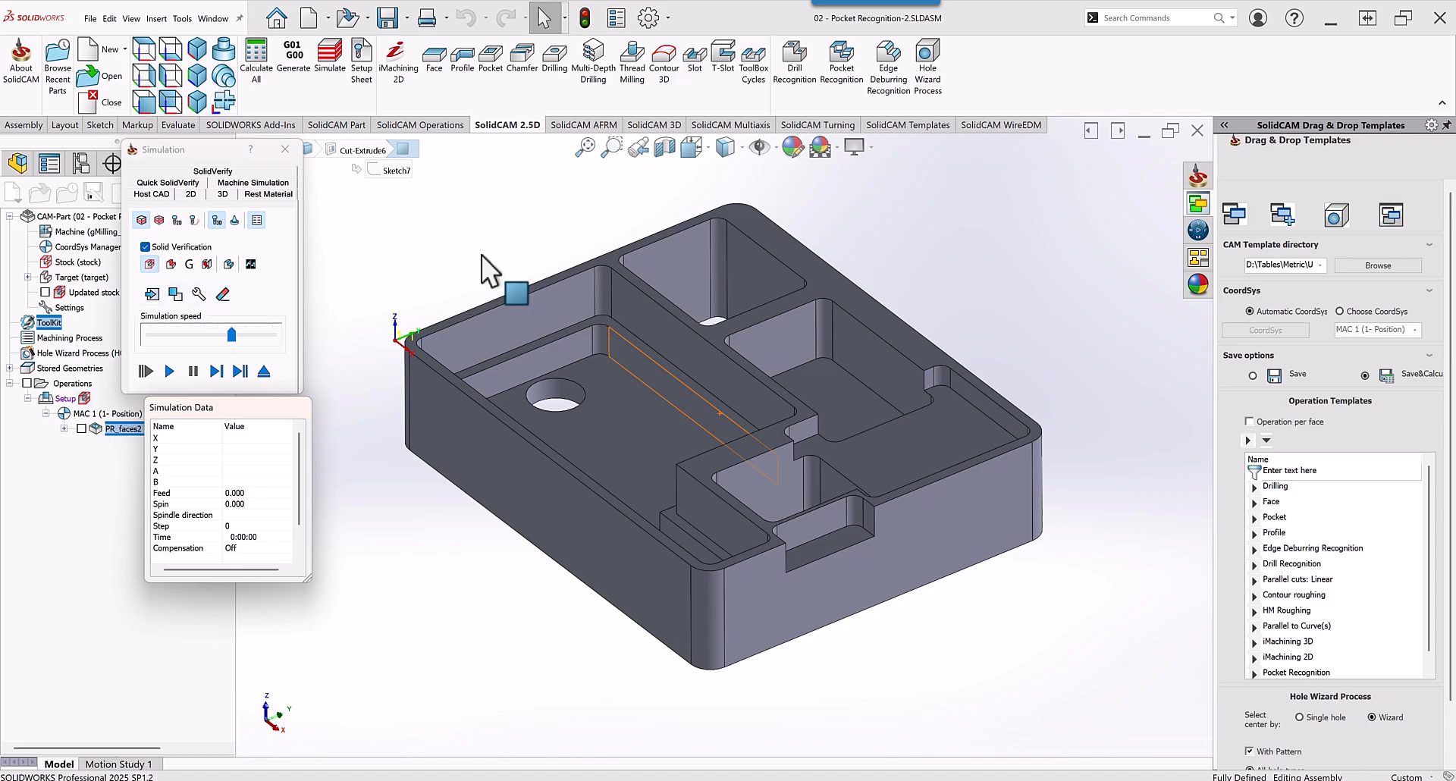
pyautogui.click(216, 371)
pyautogui.moveTo(772, 457); pyautogui.dragTo(823, 474, button='middle')
pyautogui.scroll(-2, 823, 474)
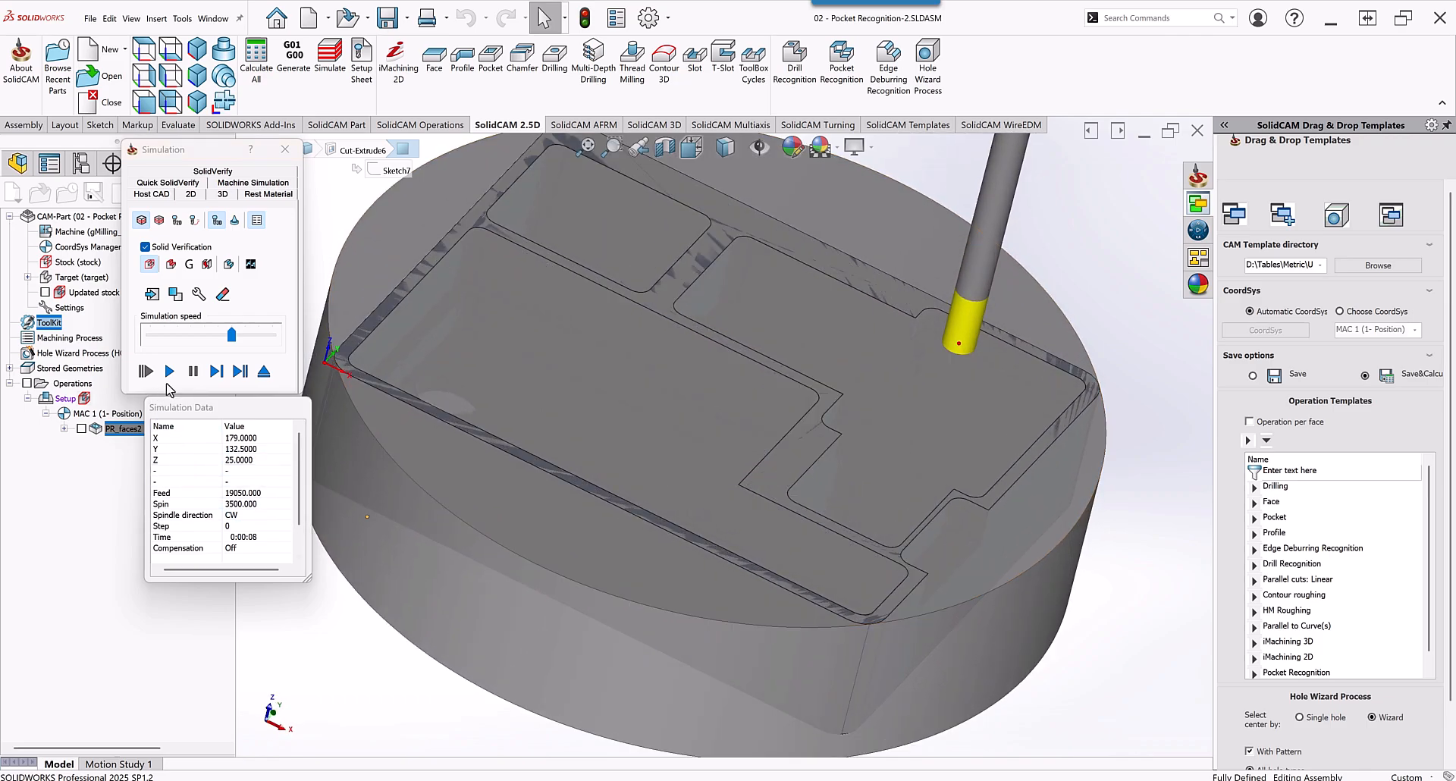
pyautogui.click(169, 372)
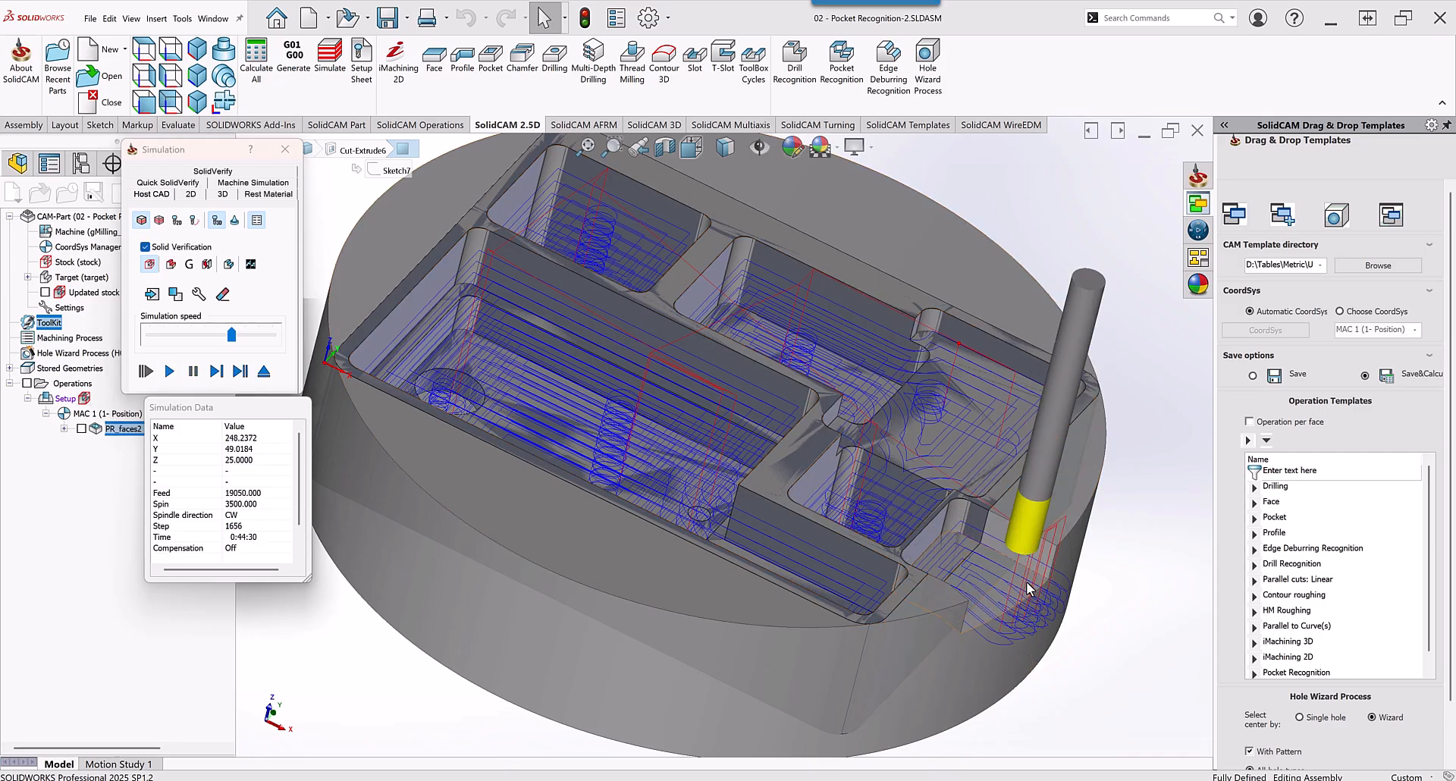
pyautogui.moveTo(1041, 588); pyautogui.dragTo(1041, 623, button='middle')
# Run the pocket operation in SolidVerify at increased simulation speed, and exit the simulation.
pyautogui.click(212, 170)
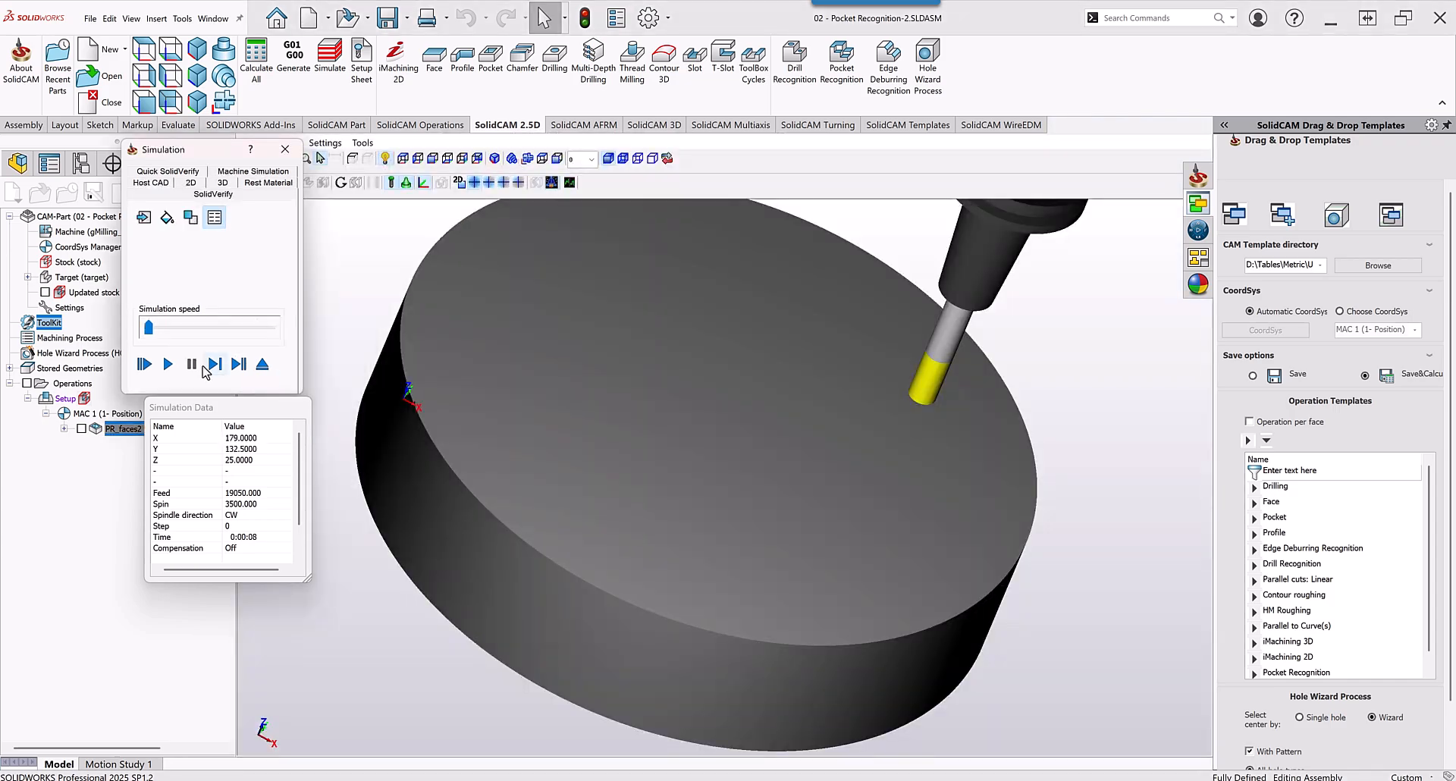
pyautogui.click(168, 364)
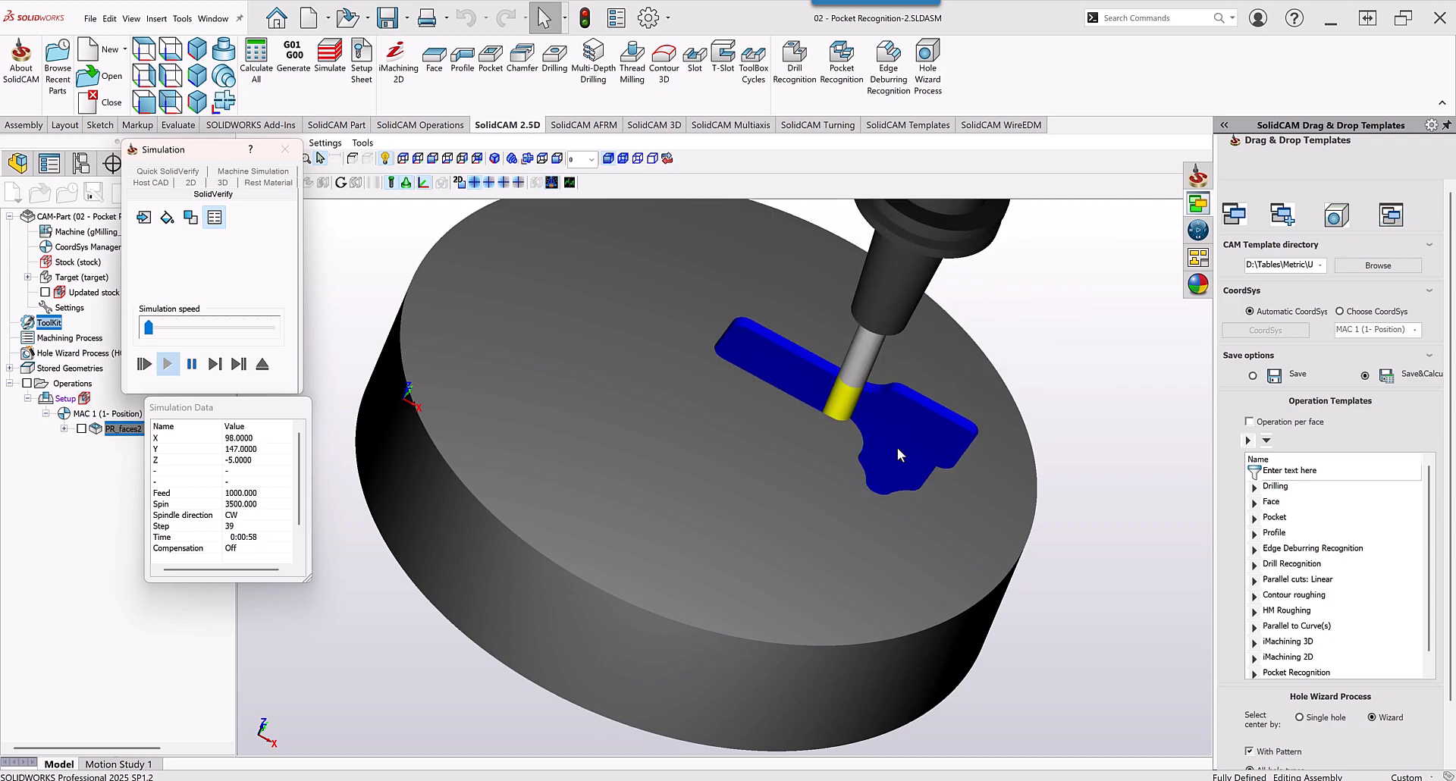
pyautogui.moveTo(144, 334); pyautogui.dragTo(212, 339)
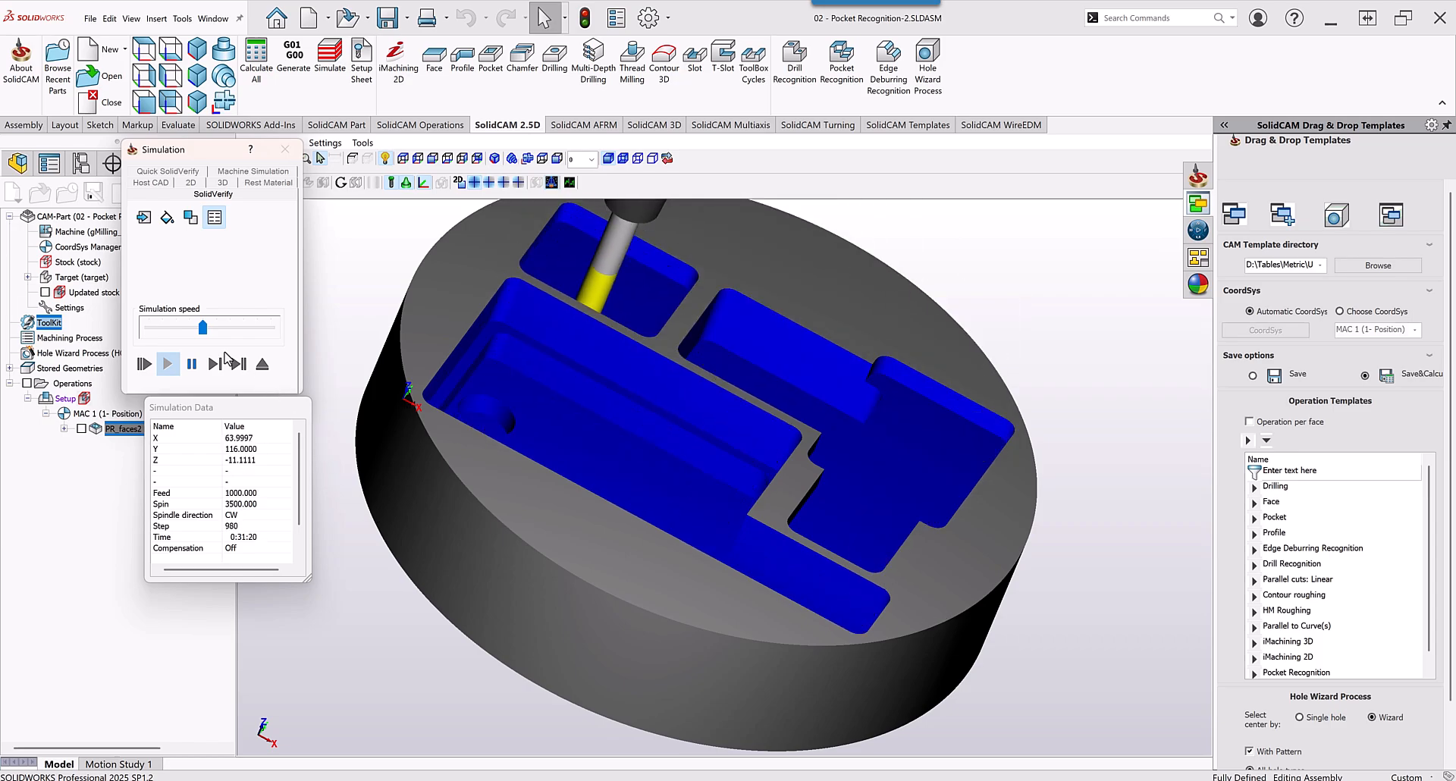
pyautogui.moveTo(202, 327); pyautogui.dragTo(216, 328)
pyautogui.click(158, 334)
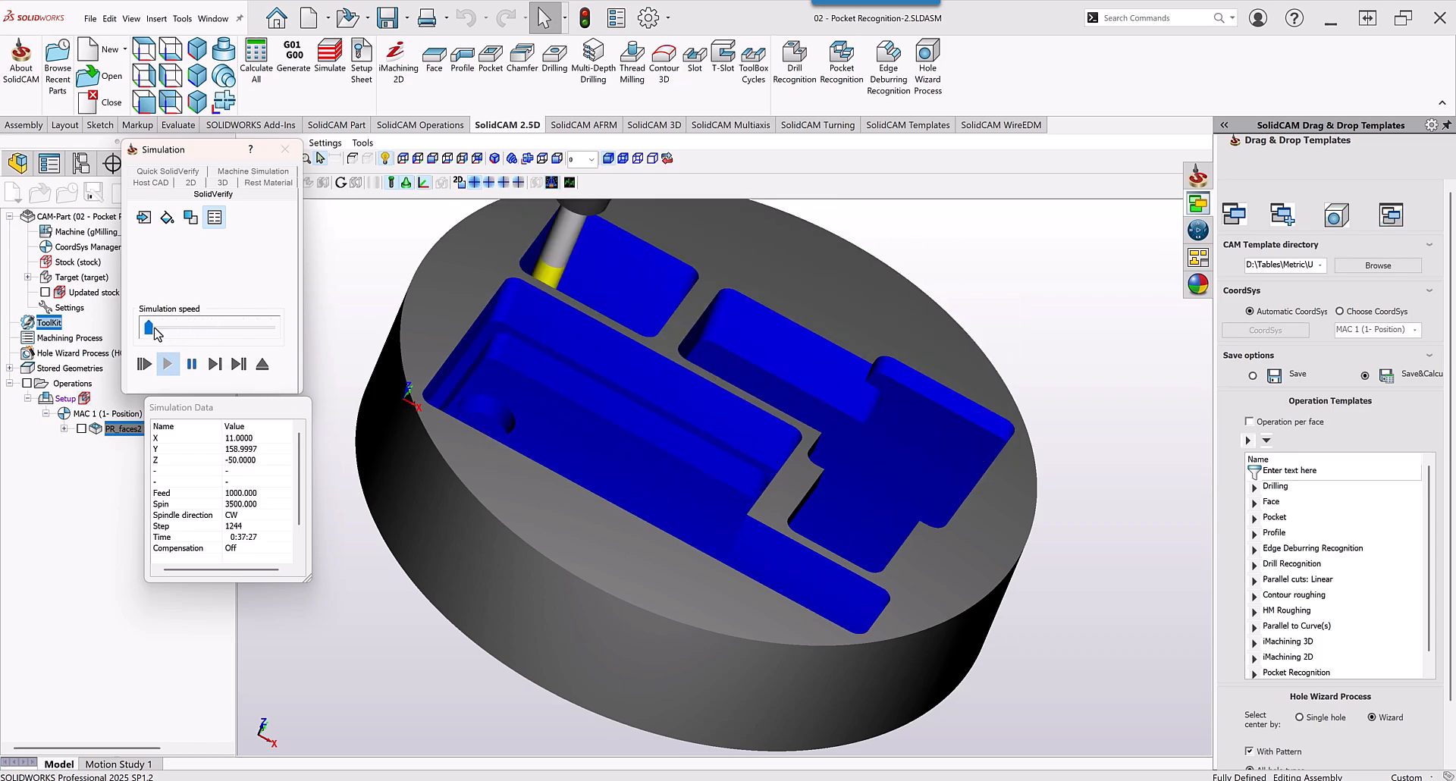
pyautogui.moveTo(165, 333); pyautogui.dragTo(216, 332)
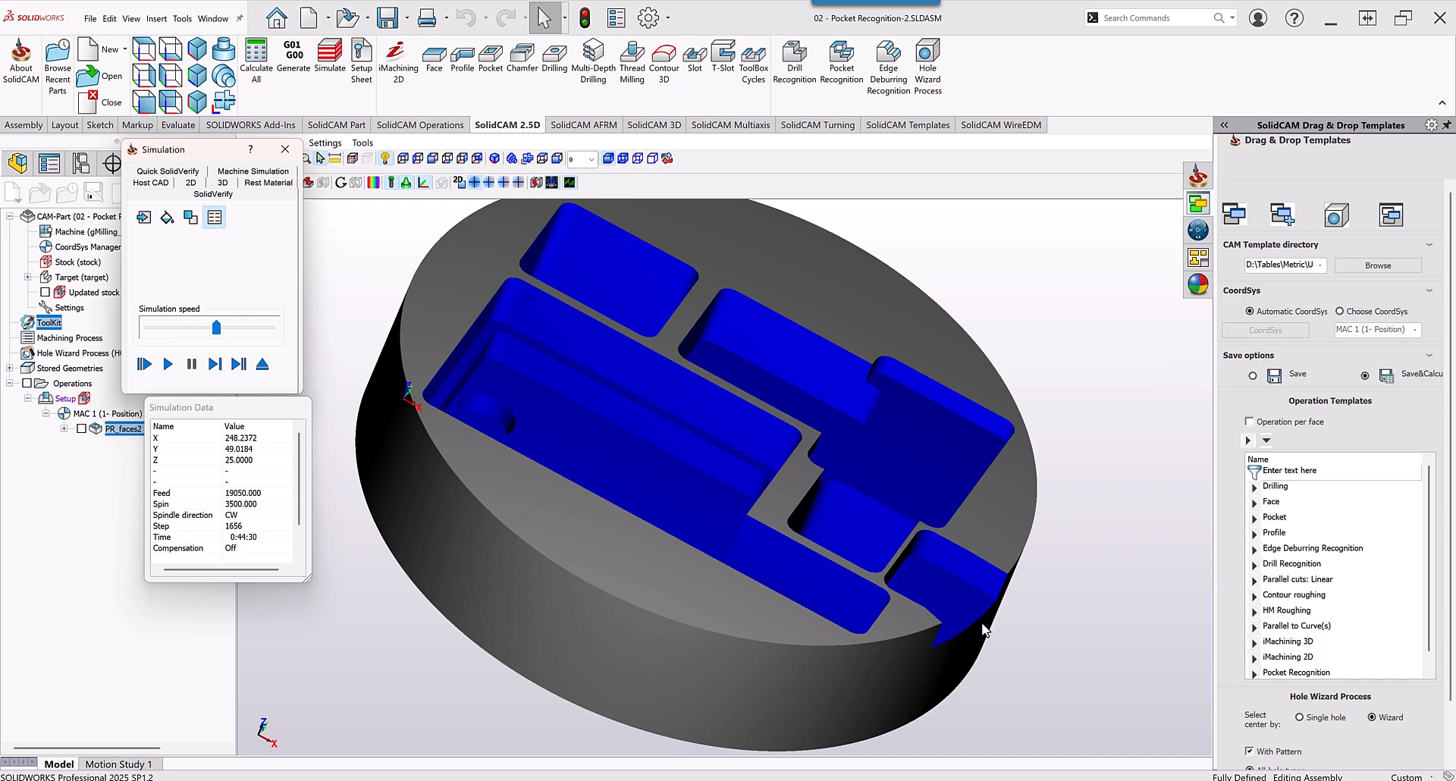
pyautogui.click(262, 365)
# Save the finished pocket operation and create a copy of it.
pyautogui.moveTo(763, 157); pyautogui.dragTo(671, 408)
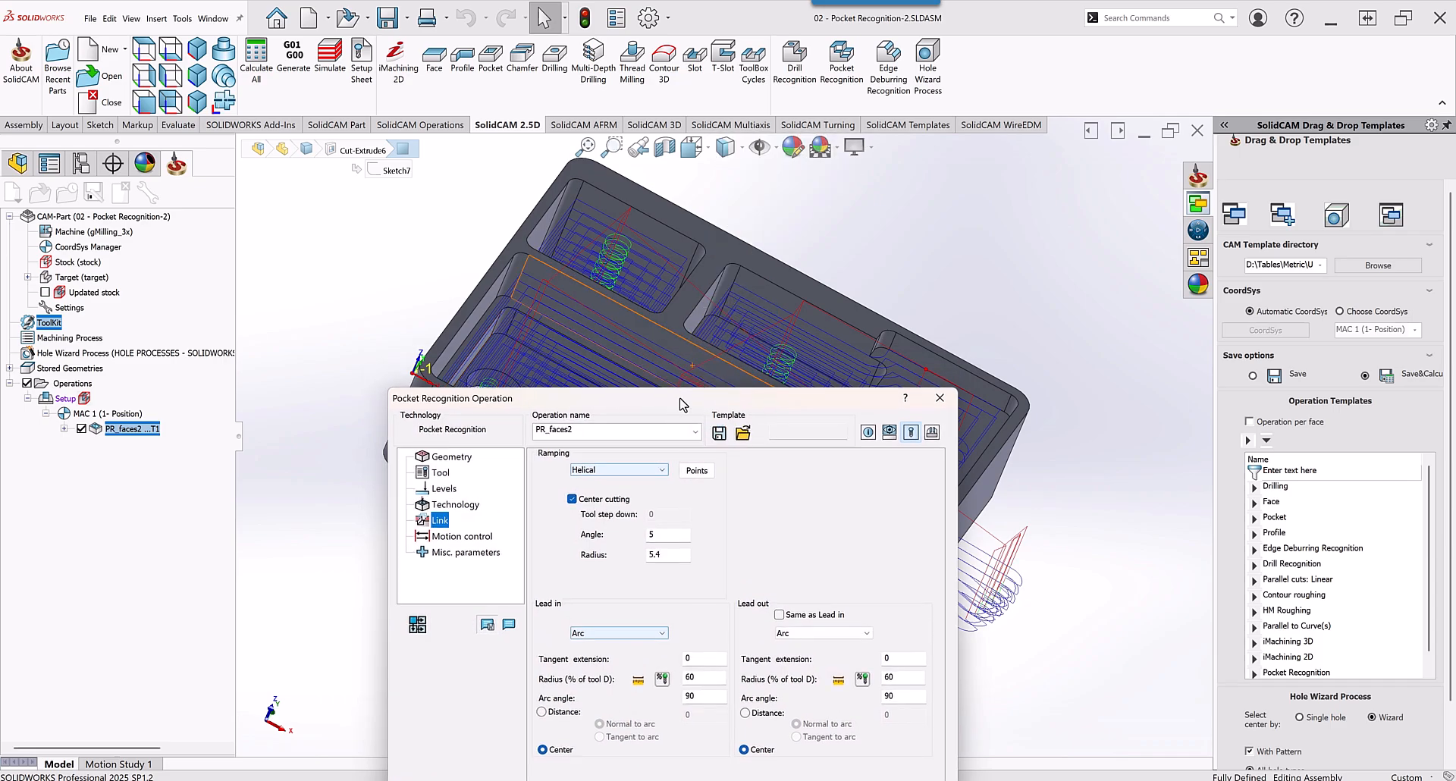
pyautogui.moveTo(684, 401); pyautogui.dragTo(700, 220)
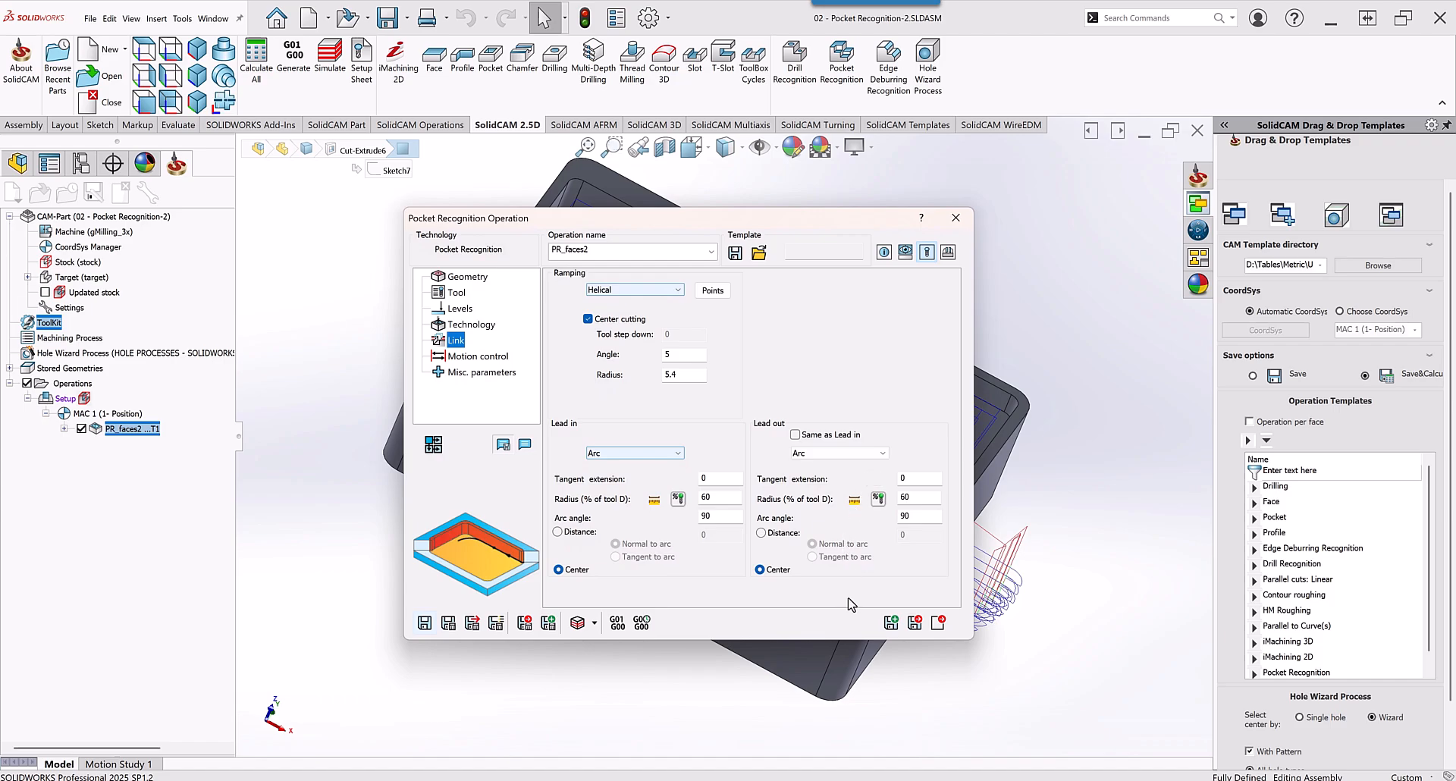
pyautogui.click(892, 624)
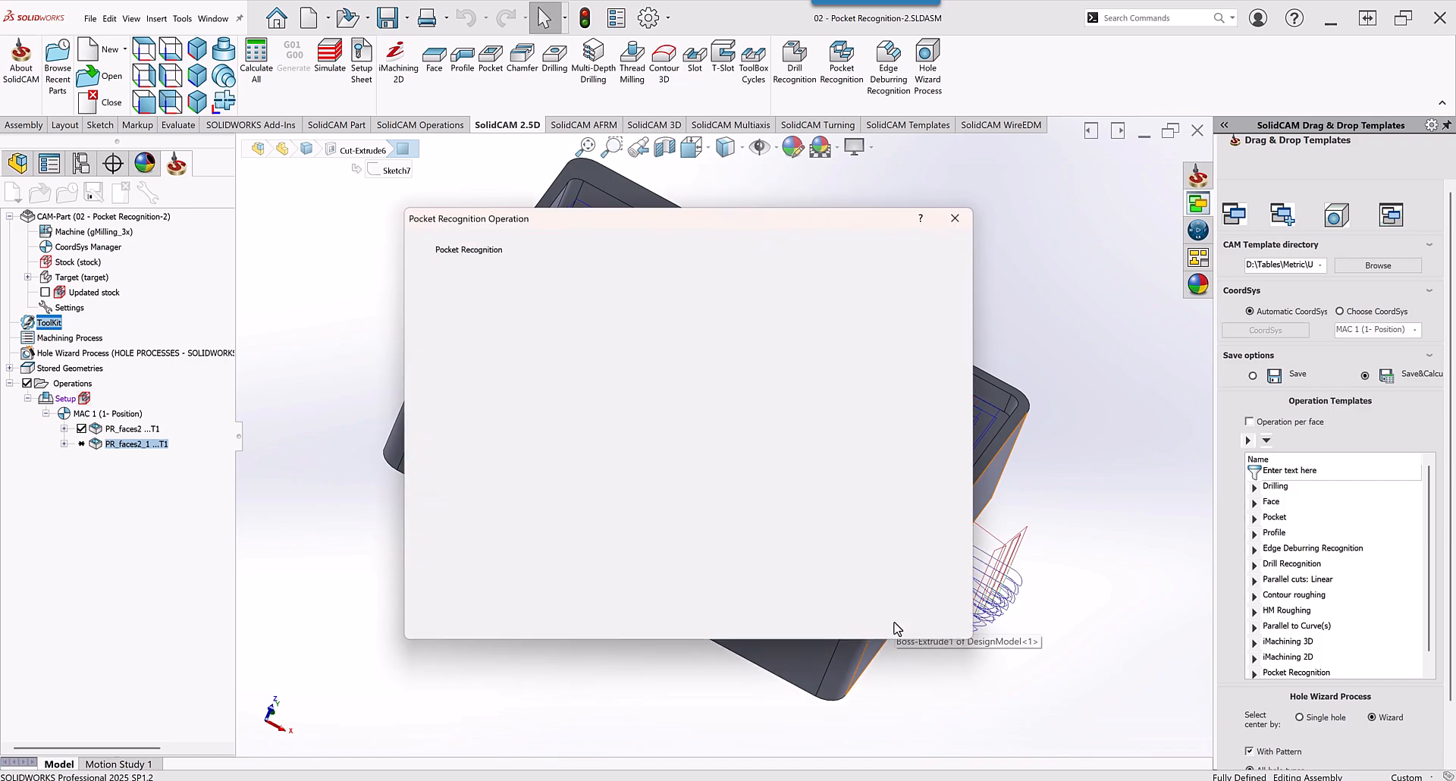
# Assign Tool 2, END MILL D8, to the copied pocket operation, keep the faces2 geometry, and save and calculate it.
pyautogui.click(455, 292)
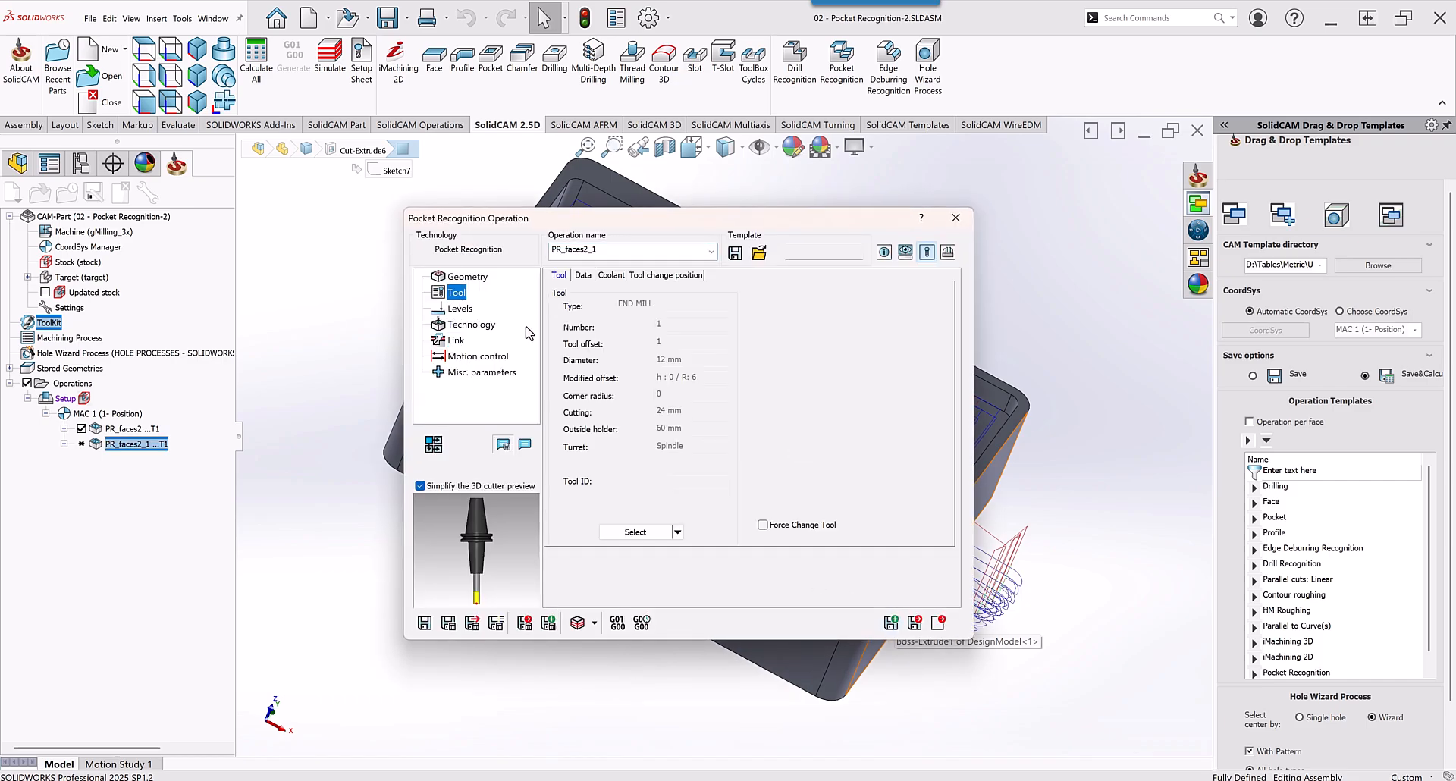
pyautogui.click(677, 532)
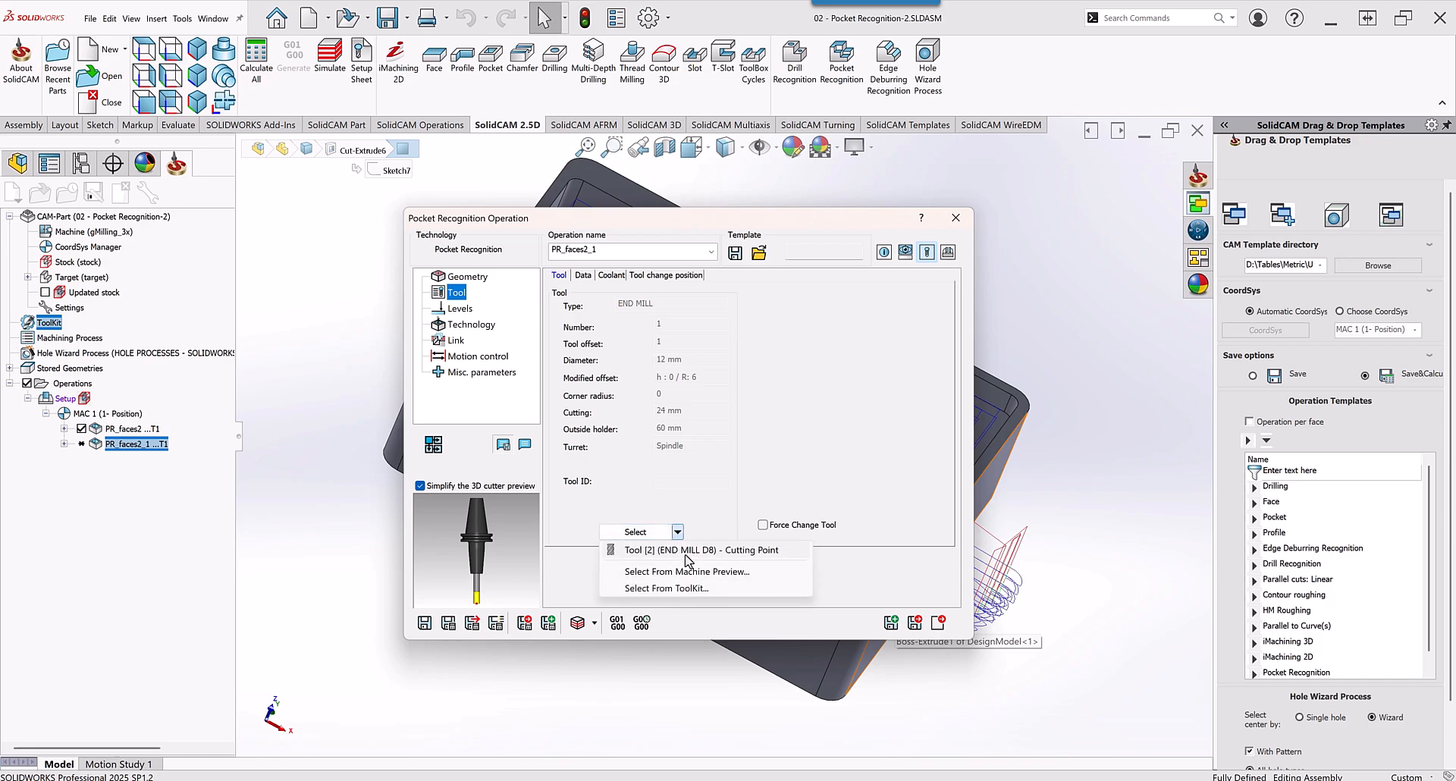
pyautogui.click(685, 551)
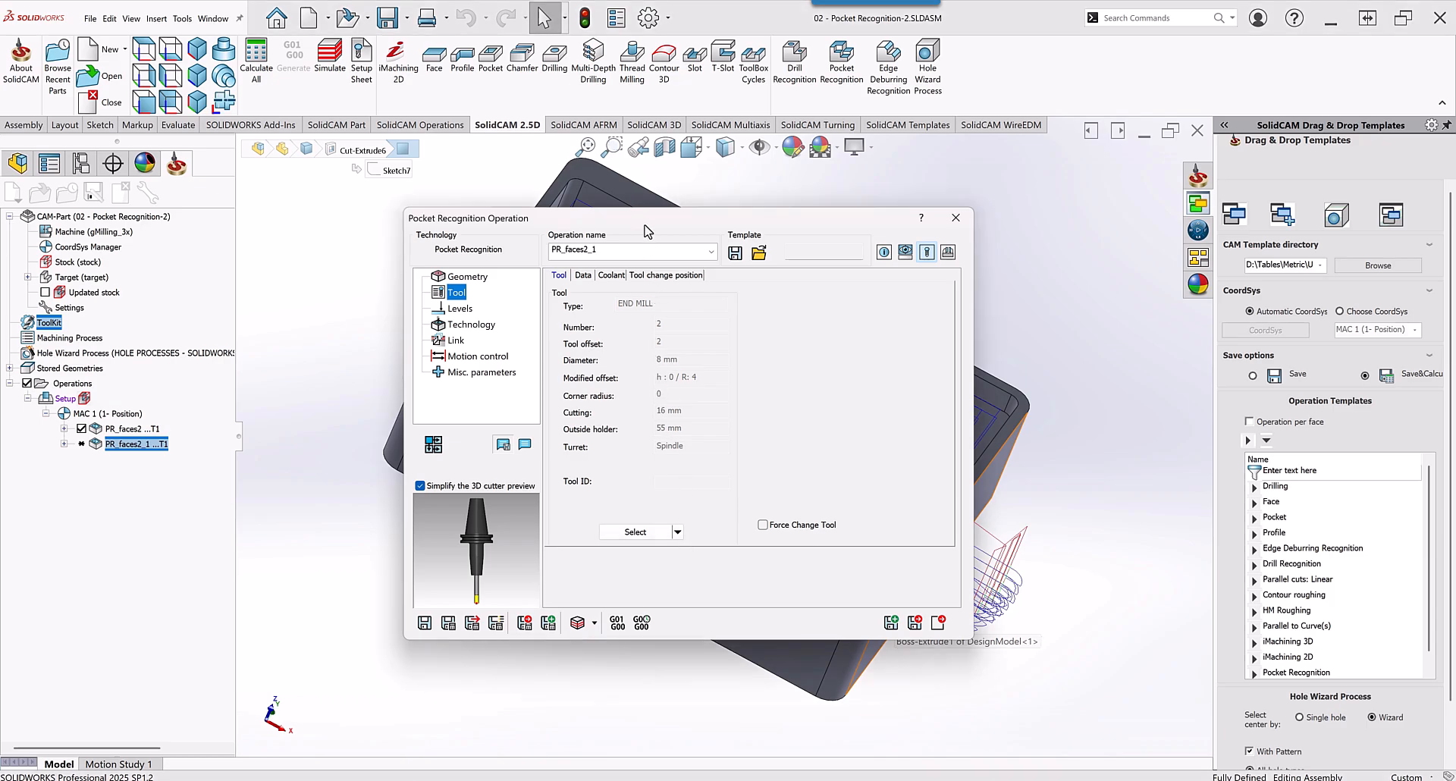
pyautogui.moveTo(641, 225); pyautogui.dragTo(763, 229)
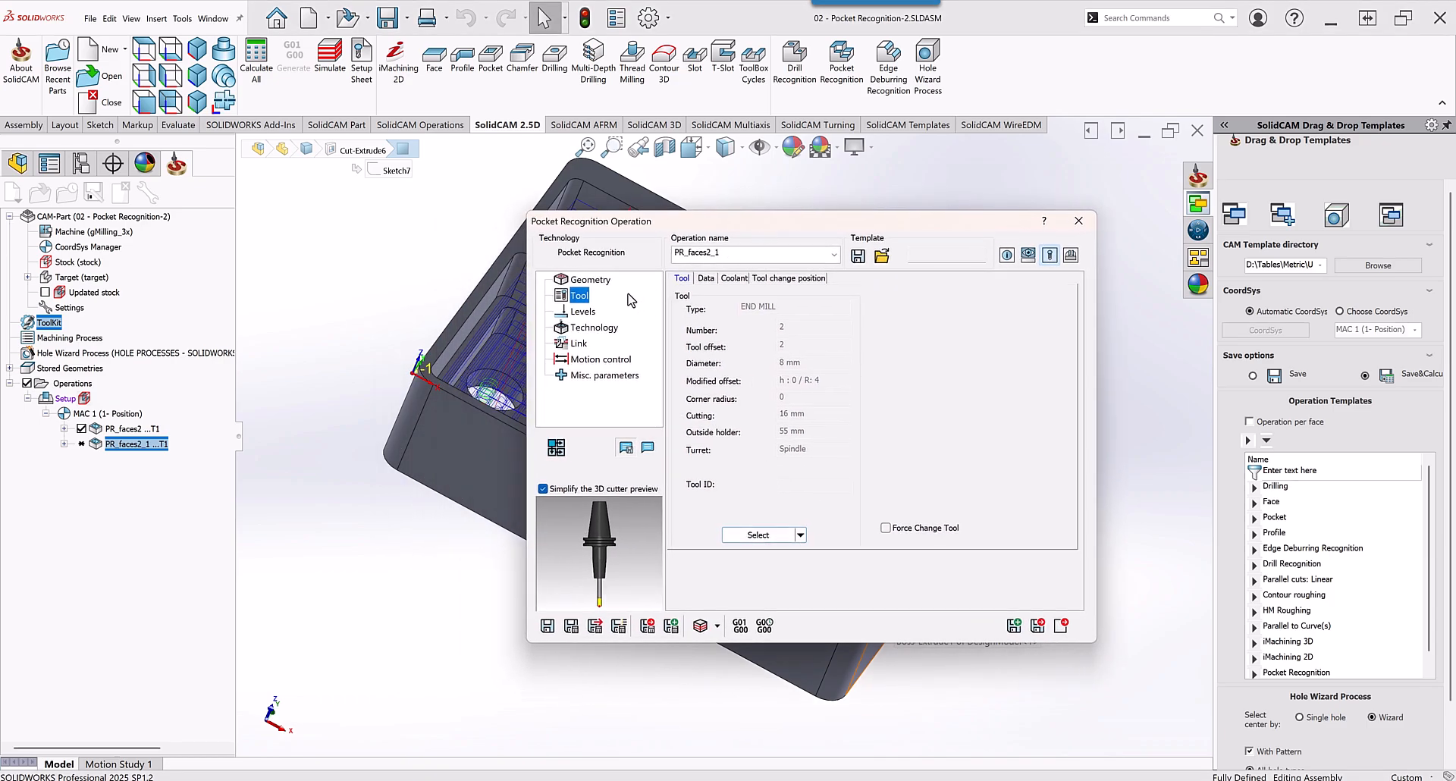
pyautogui.click(605, 284)
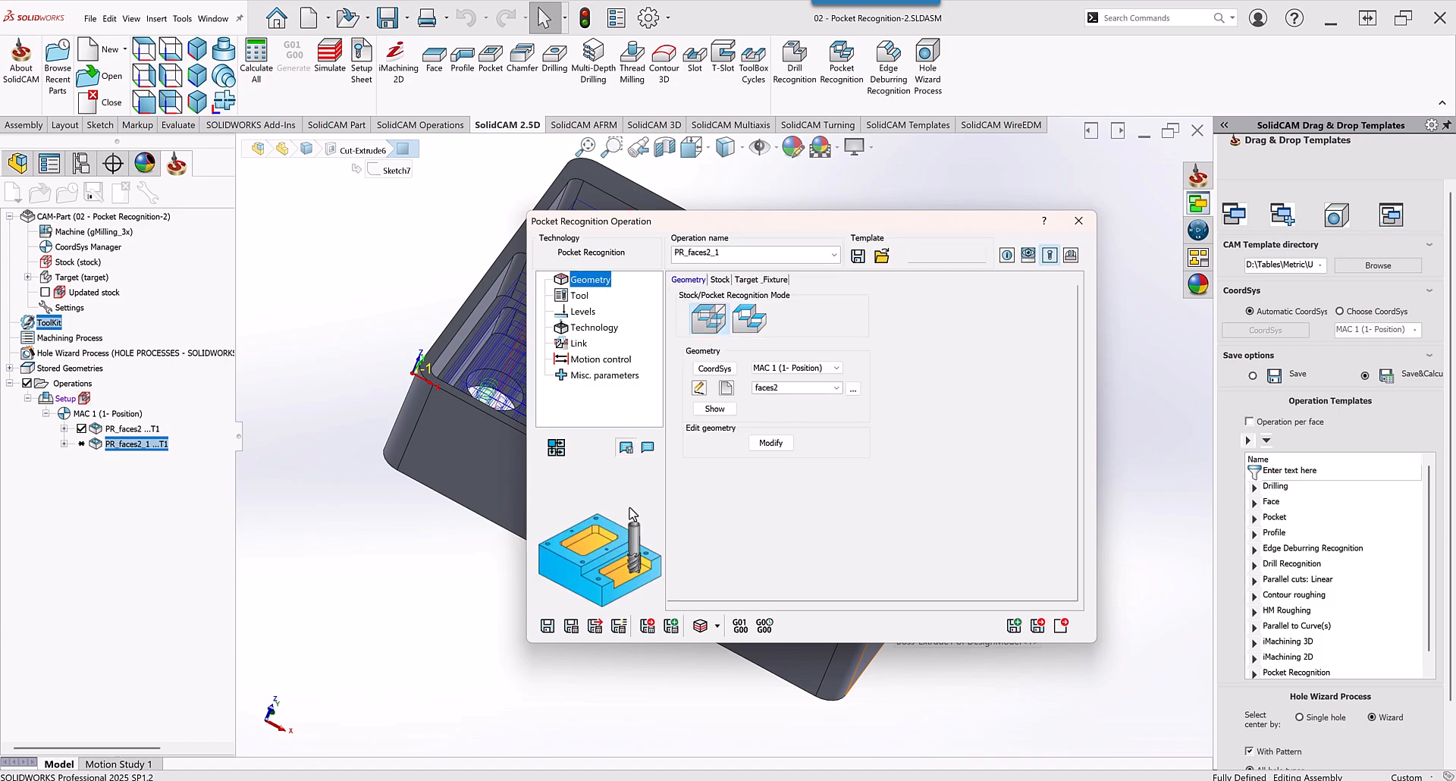
pyautogui.click(570, 627)
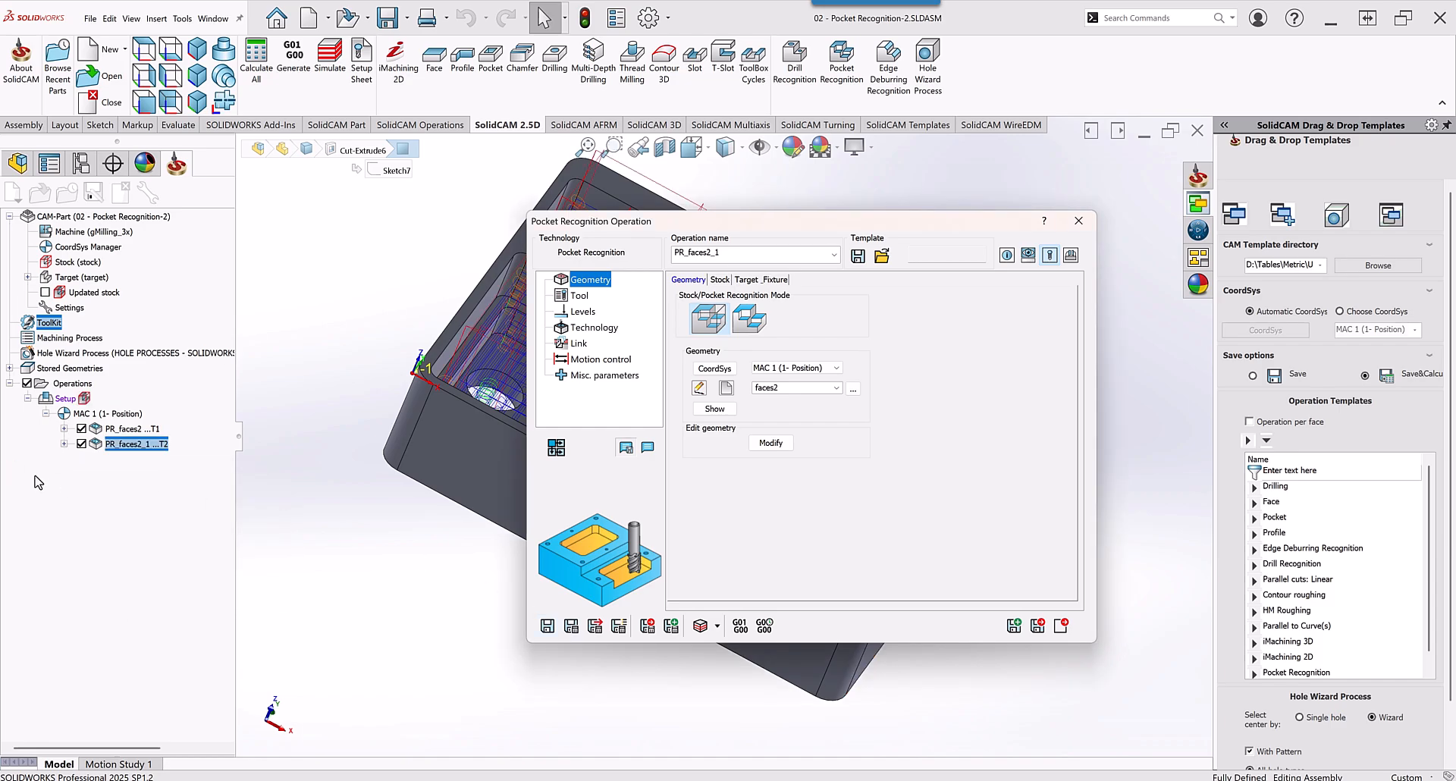
# Hide the first operation's toolpath and simulate the copied operation in SolidVerify, examining the material removed in the pocket corners.
pyautogui.click(81, 430)
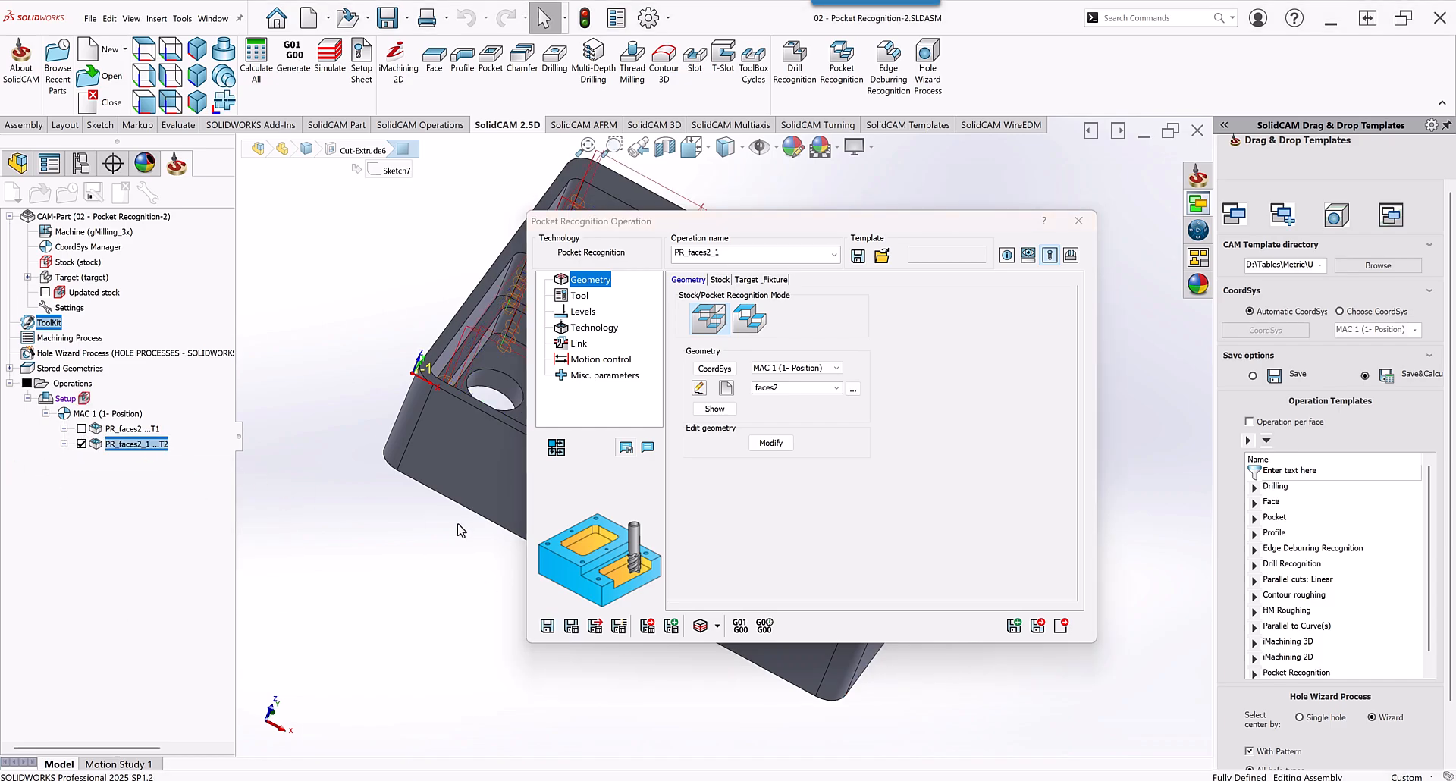
pyautogui.click(699, 626)
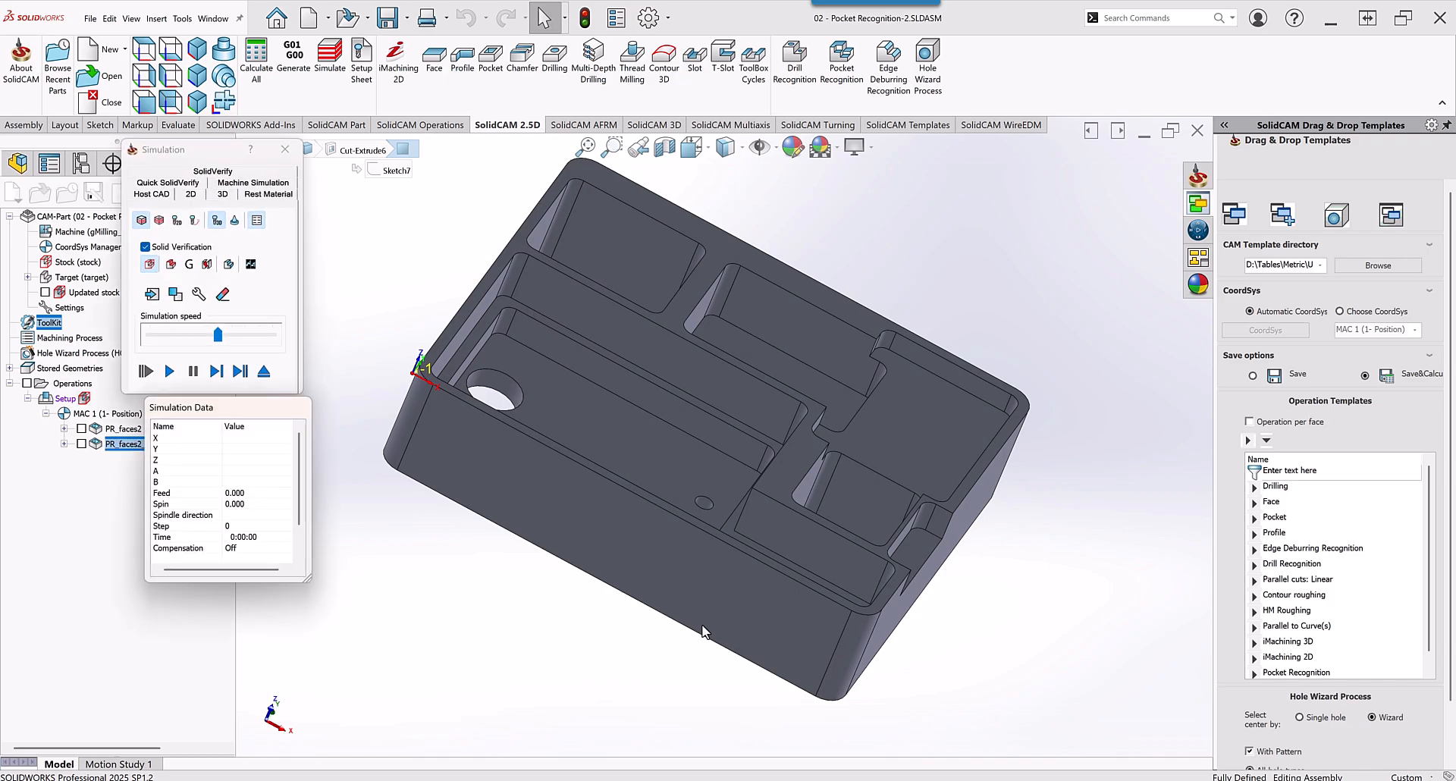
pyautogui.click(263, 180)
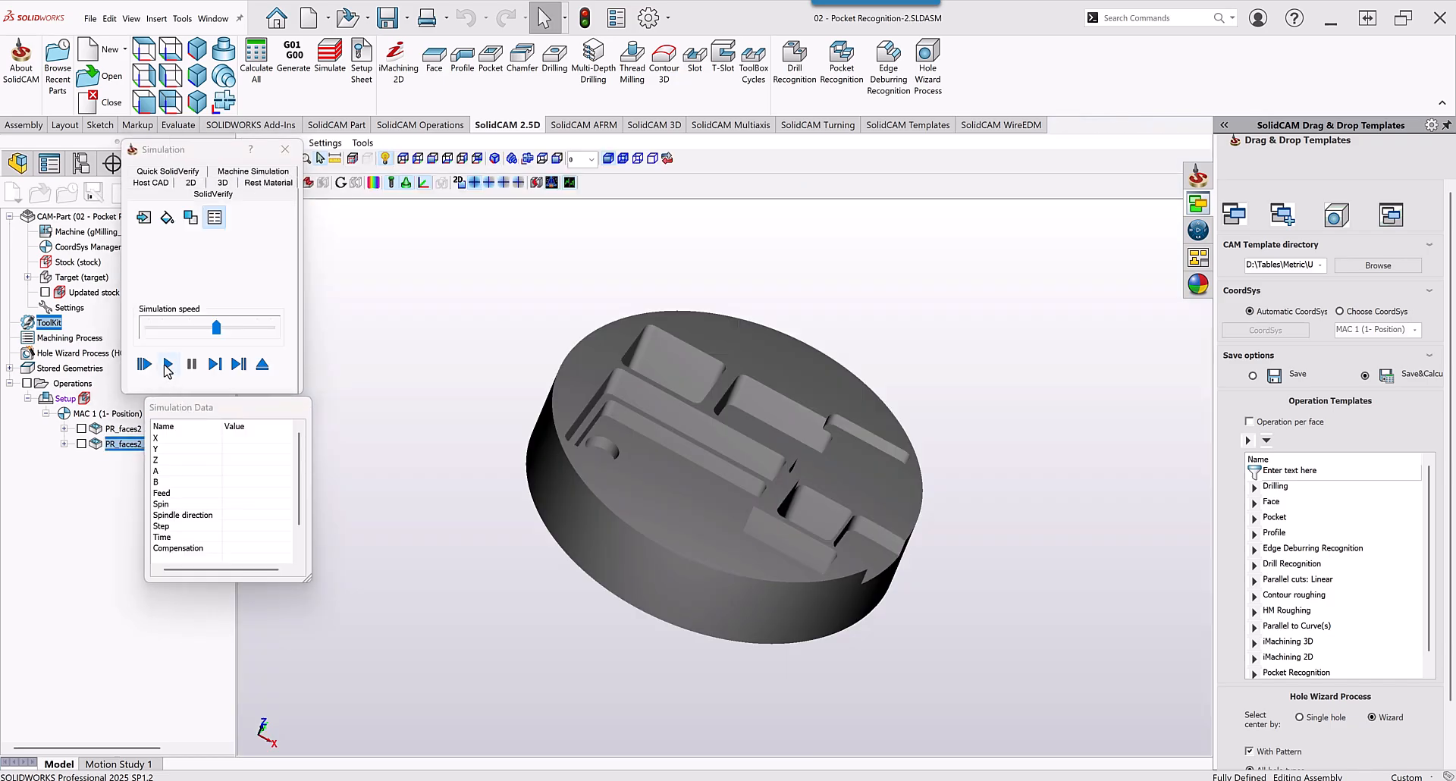
pyautogui.click(168, 366)
pyautogui.scroll(2, 699, 471)
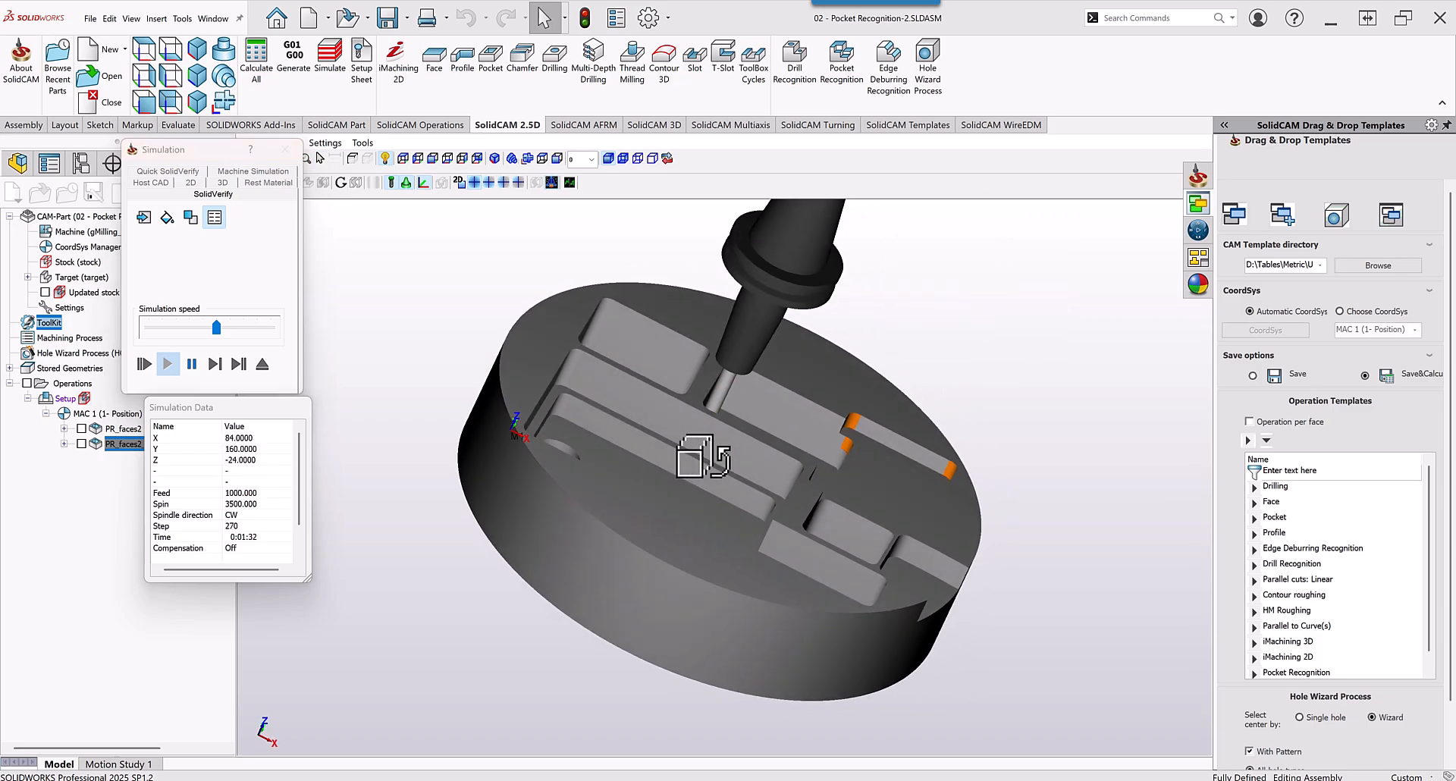
pyautogui.moveTo(703, 456); pyautogui.dragTo(718, 433, button='middle')
pyautogui.moveTo(748, 376); pyautogui.dragTo(744, 381, button='middle')
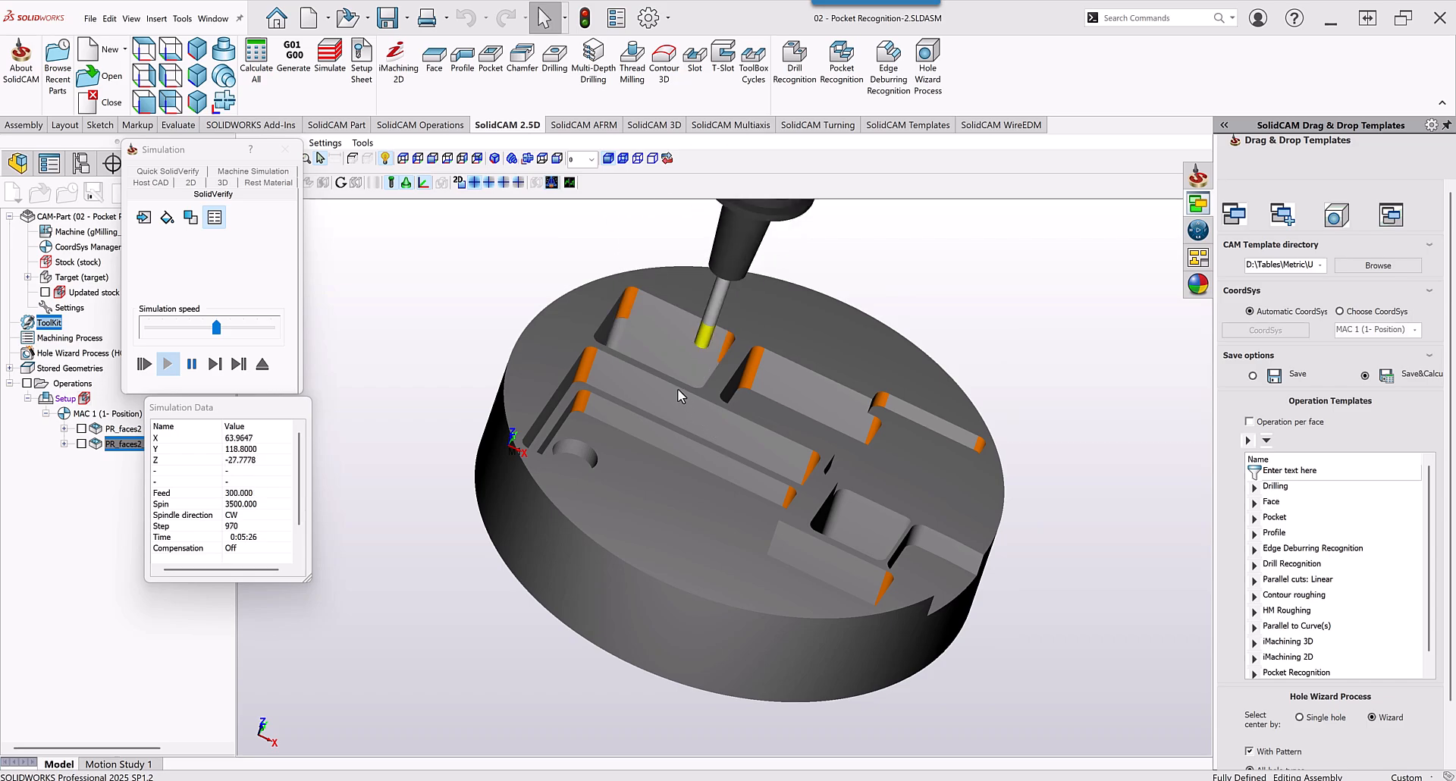
pyautogui.scroll(5, 639, 307)
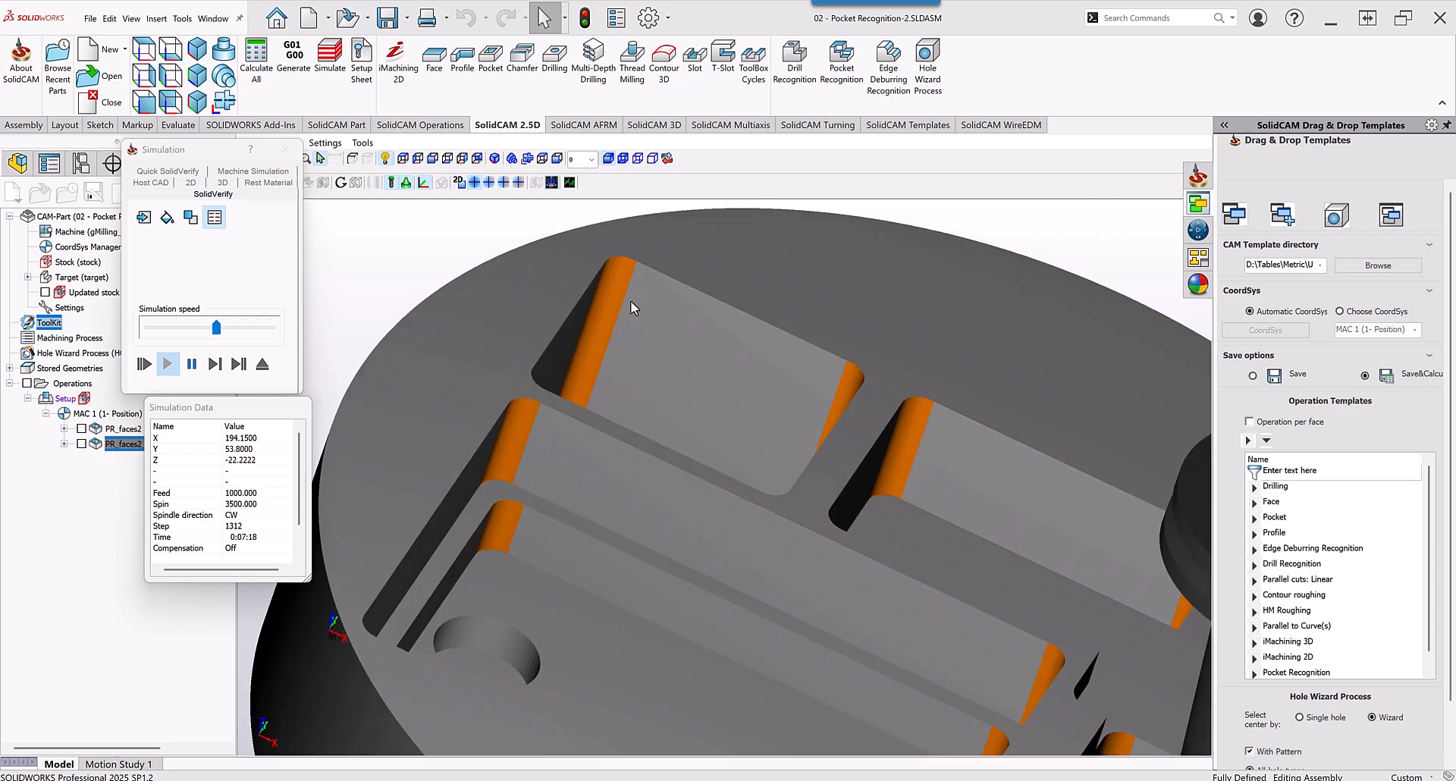
pyautogui.scroll(-2, 707, 360)
pyautogui.scroll(-3, 709, 364)
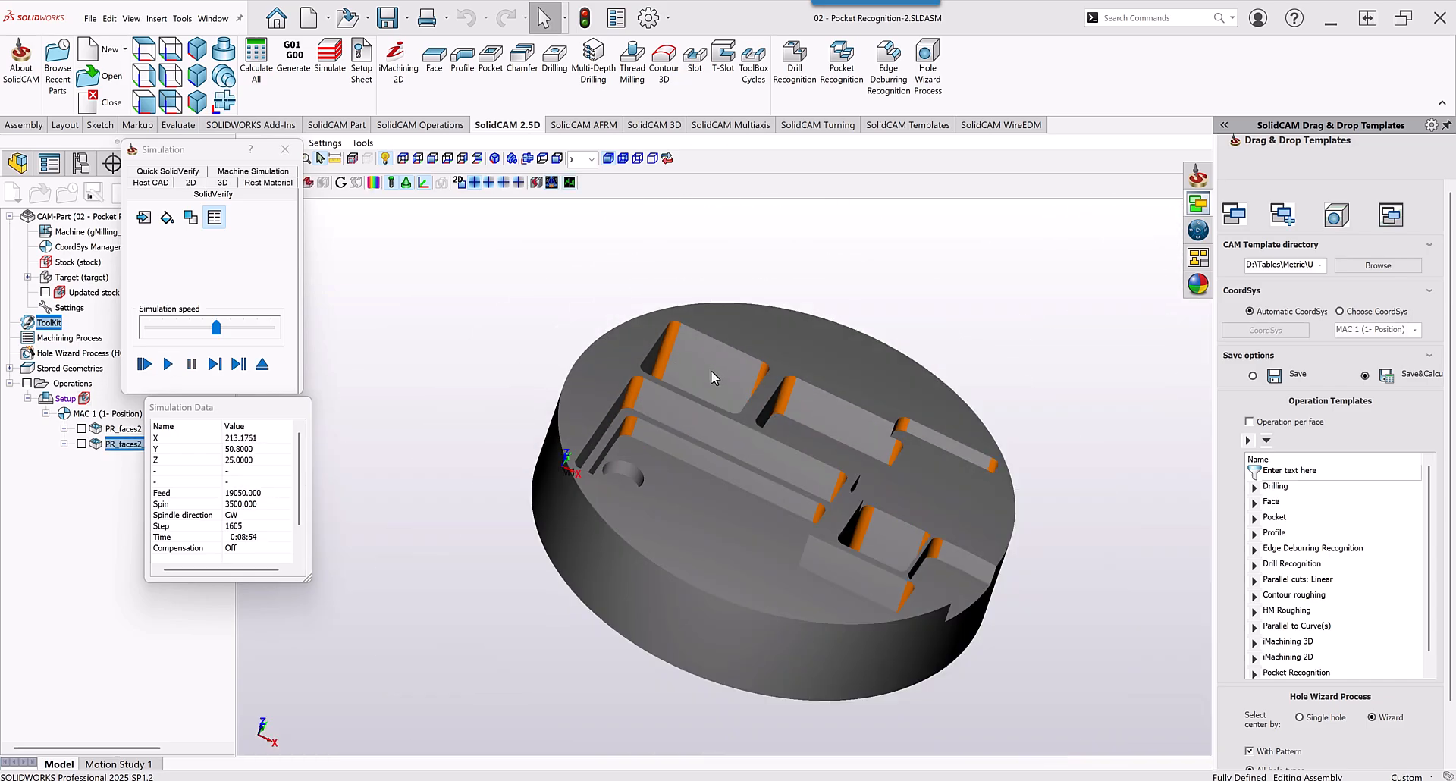
pyautogui.moveTo(703, 393); pyautogui.dragTo(796, 420, button='middle')
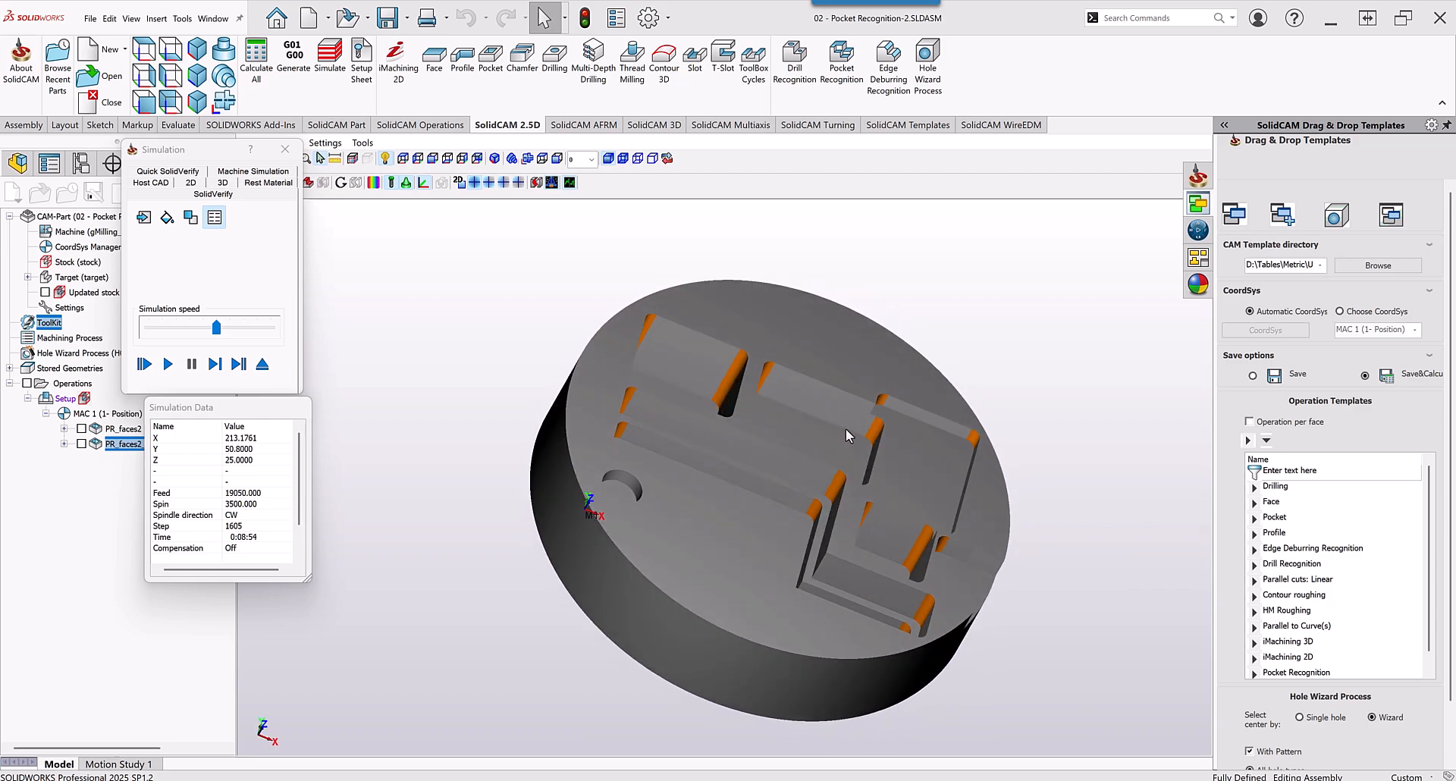